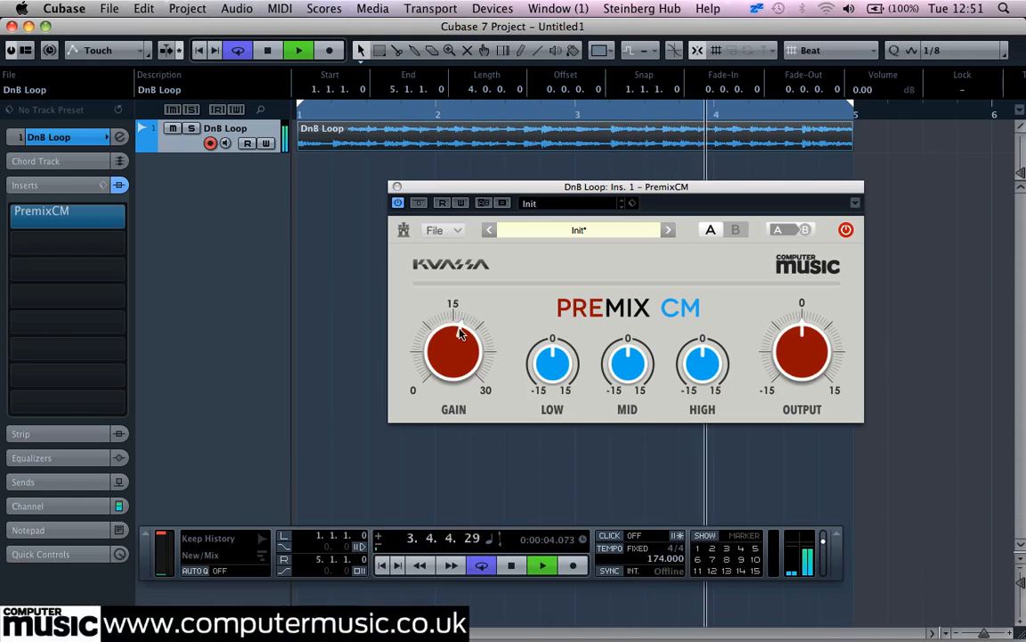
Step: Raise the PremixCM gain above 15 and lower its output slightly below 0 on the DnB Loop track
left_click_drag(461, 328, 464, 320)
left_click_drag(794, 346, 796, 353)
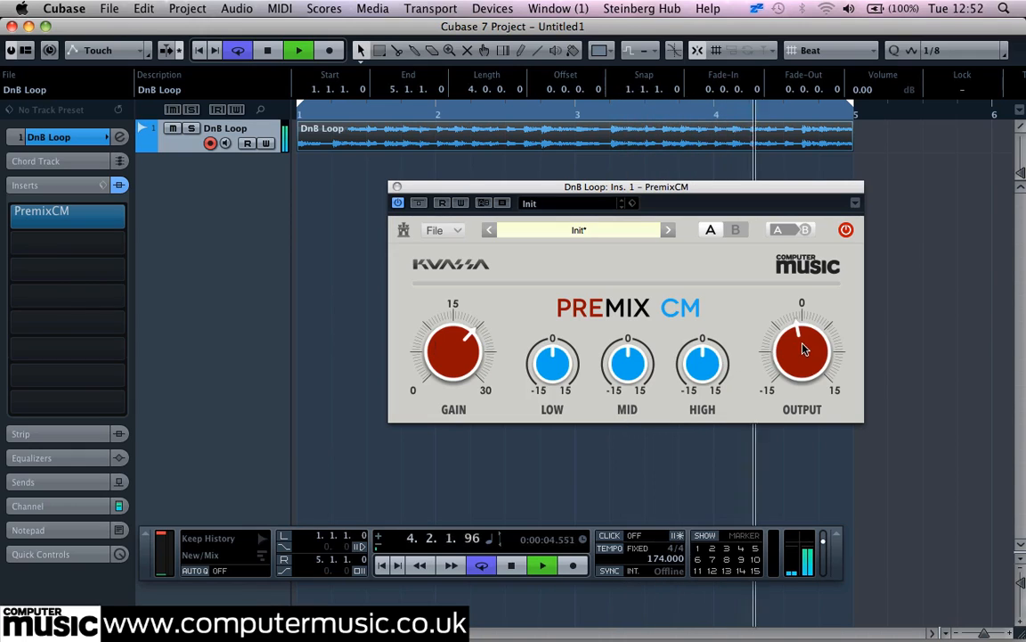
left_click_drag(475, 359, 474, 346)
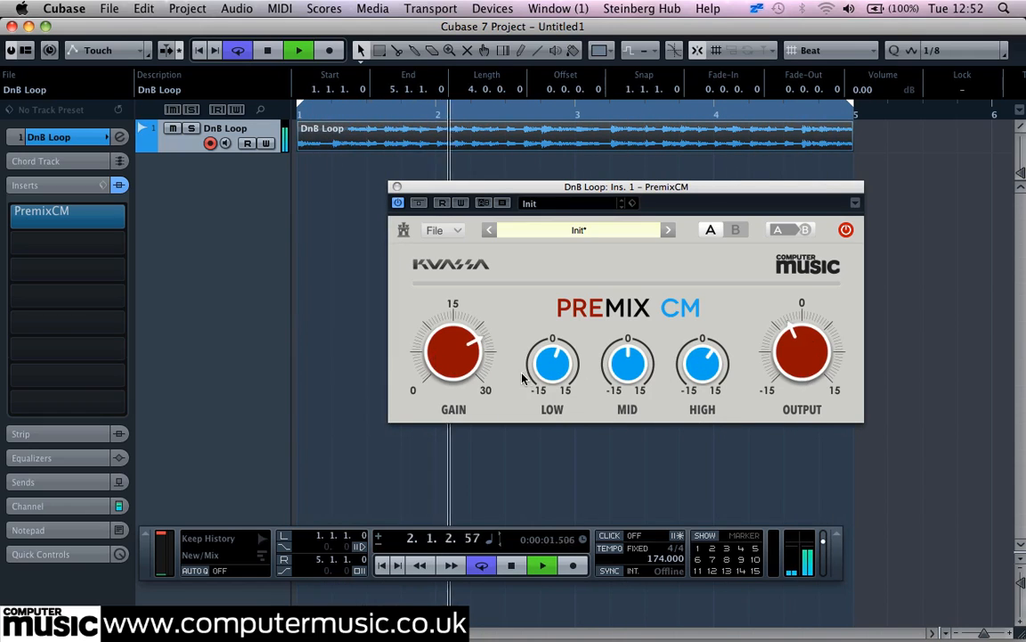
left_click_drag(472, 360, 473, 355)
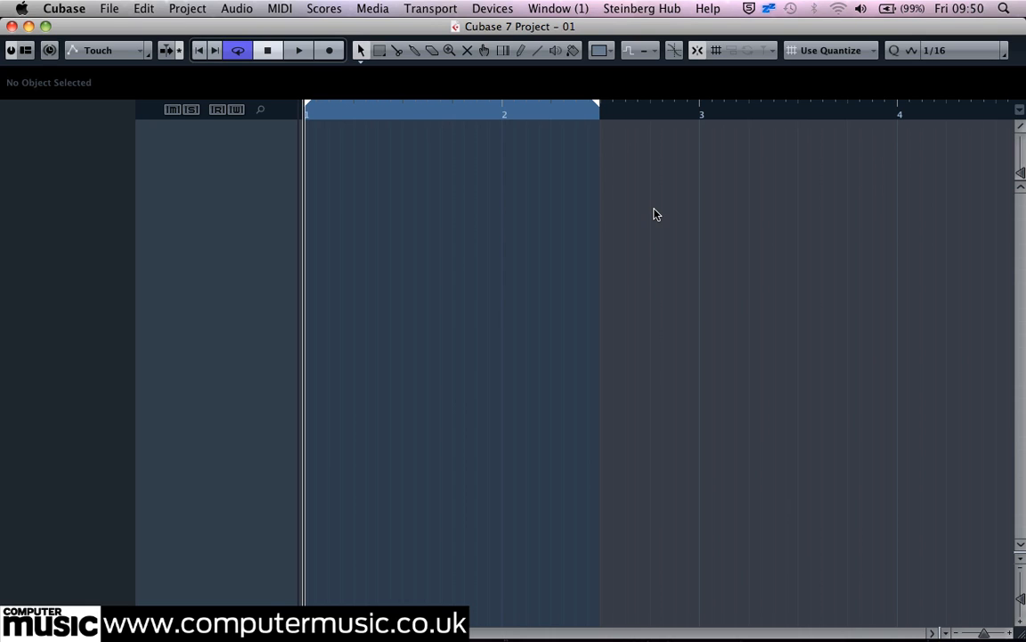
Step: Switch to Finder and import HazyRhodes.wav into the empty Cubase project at the start of bar 1
key("super+Tab")
key("super+Tab")
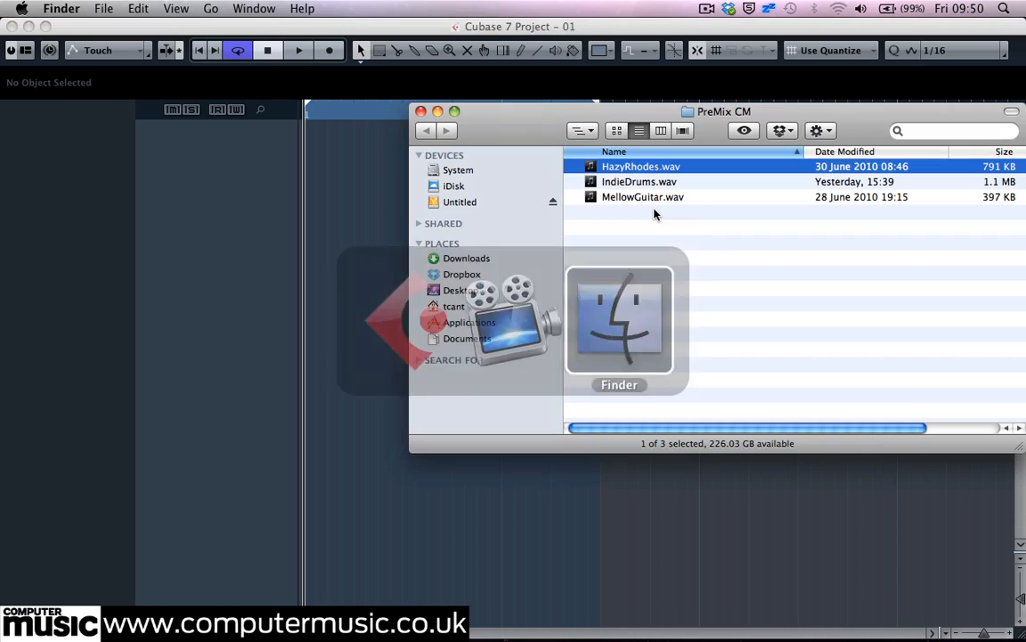
mouse_move(625, 175)
left_mouse_down()
mouse_move(516, 148)
mouse_move(311, 144)
left_mouse_up()
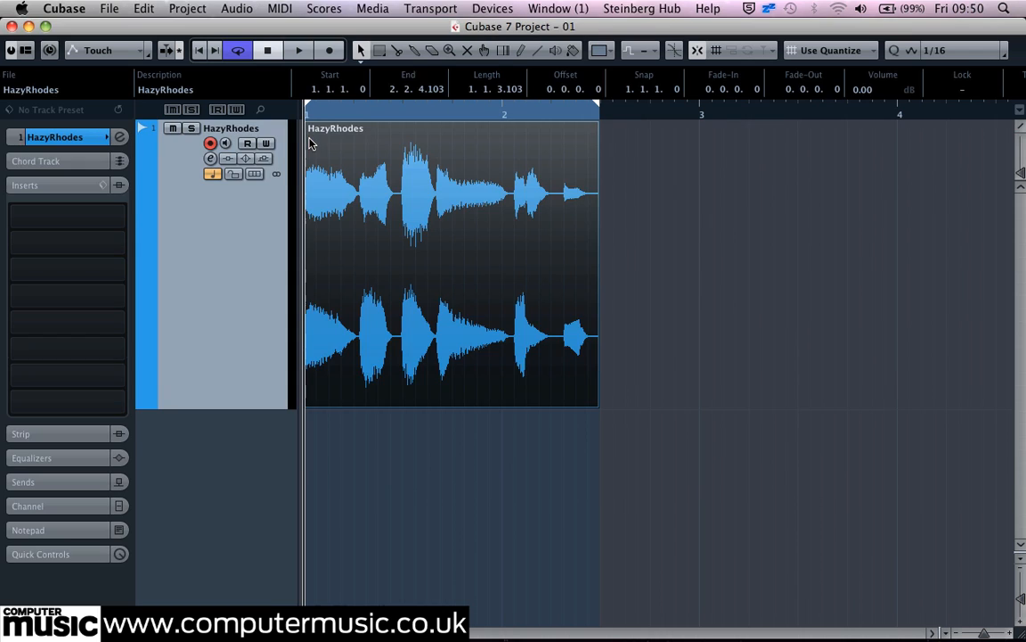
Step: Load Kuassa's PremixCM plug-in into the first insert slot of the HazyRhodes track
left_click(49, 214)
scroll(52, 414, "down", 15)
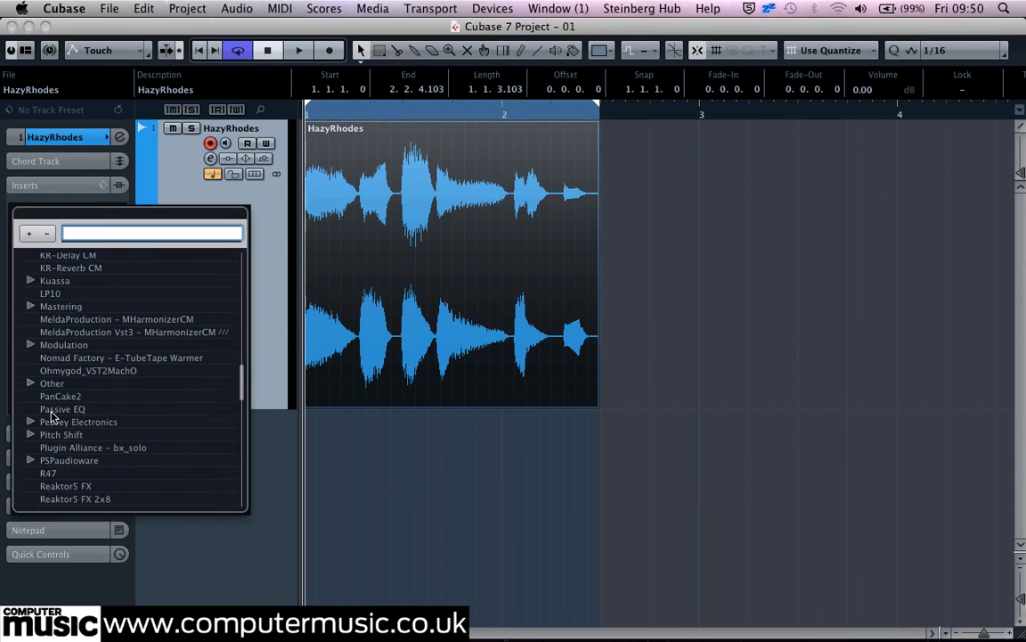
scroll(51, 415, "up", 9)
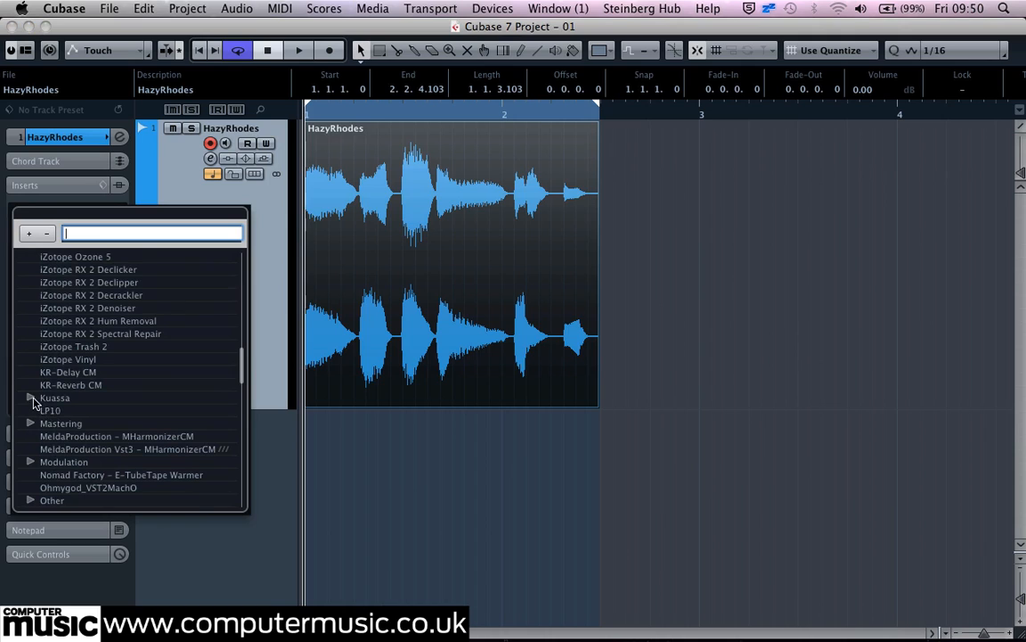
left_click(30, 398)
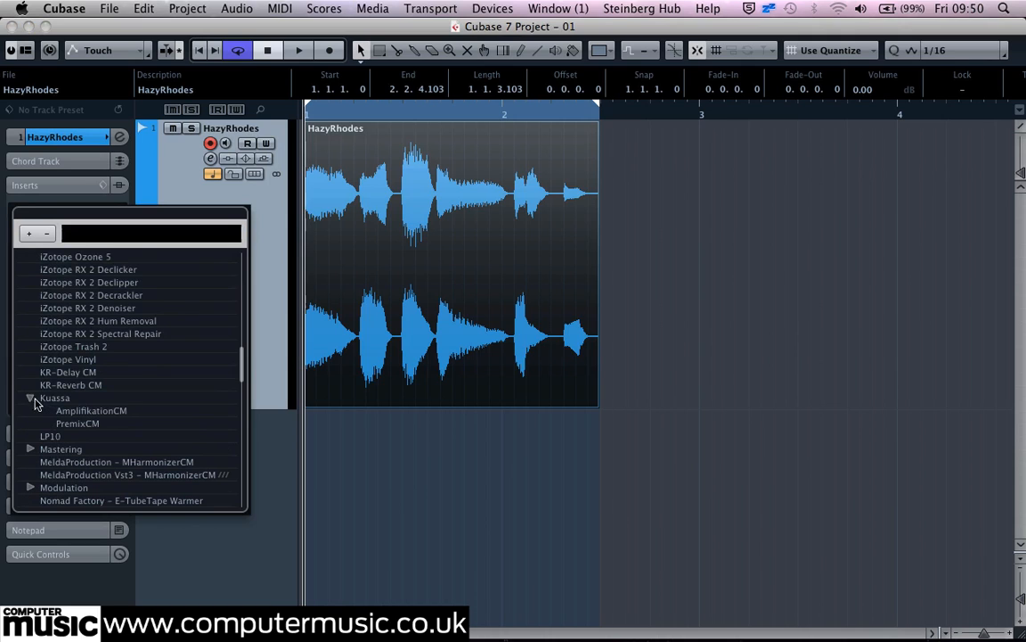
left_click(84, 424)
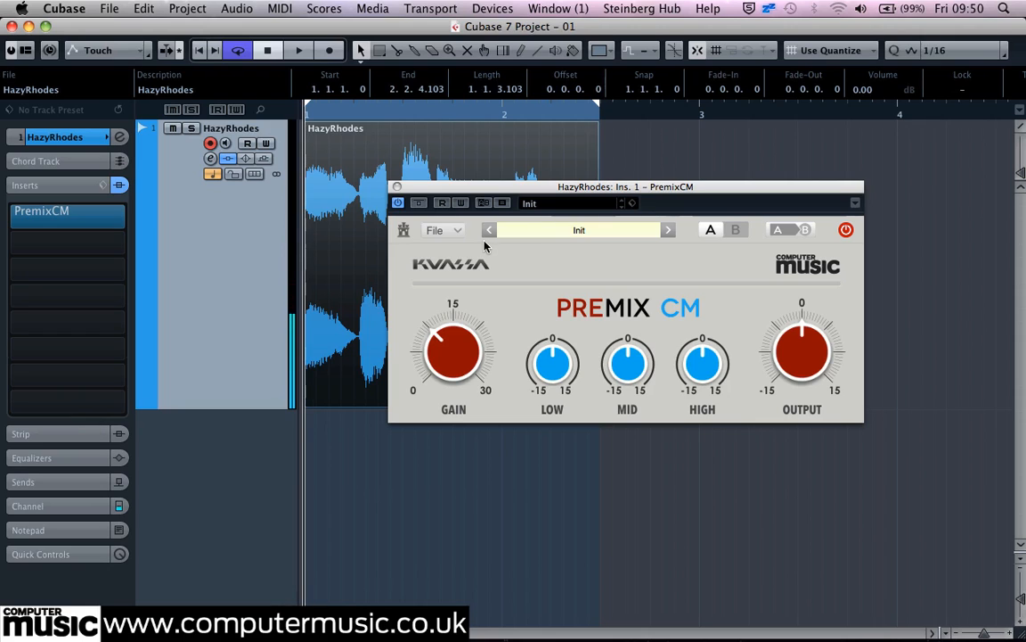
Step: Audition the PremixCM presets from Amplifikation Creme Mix through Remove Mud on Mix during playback, and reload the Init preset
left_click(553, 234)
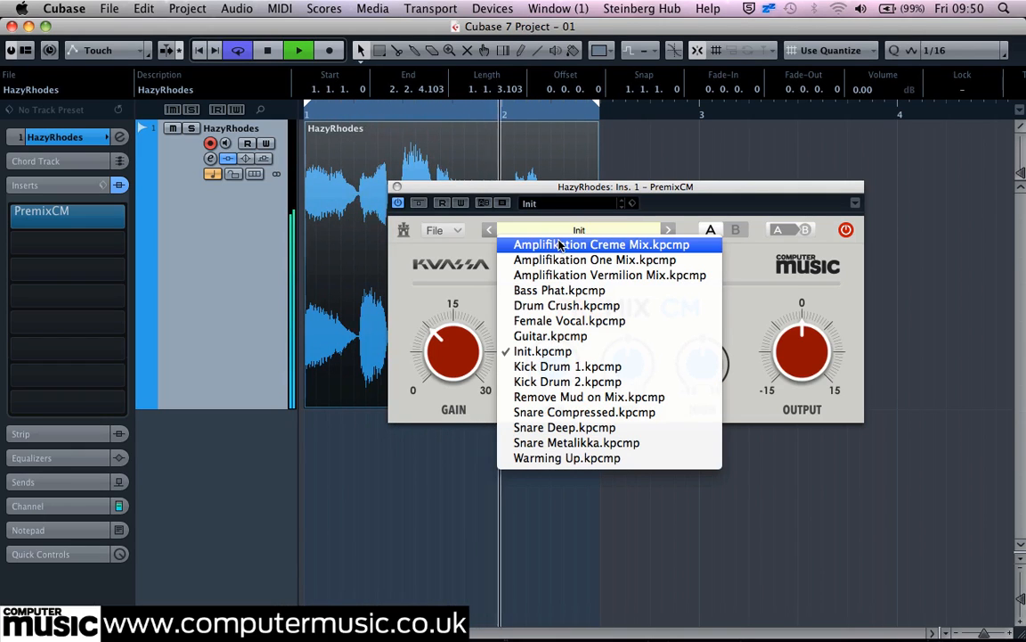
left_click(560, 245)
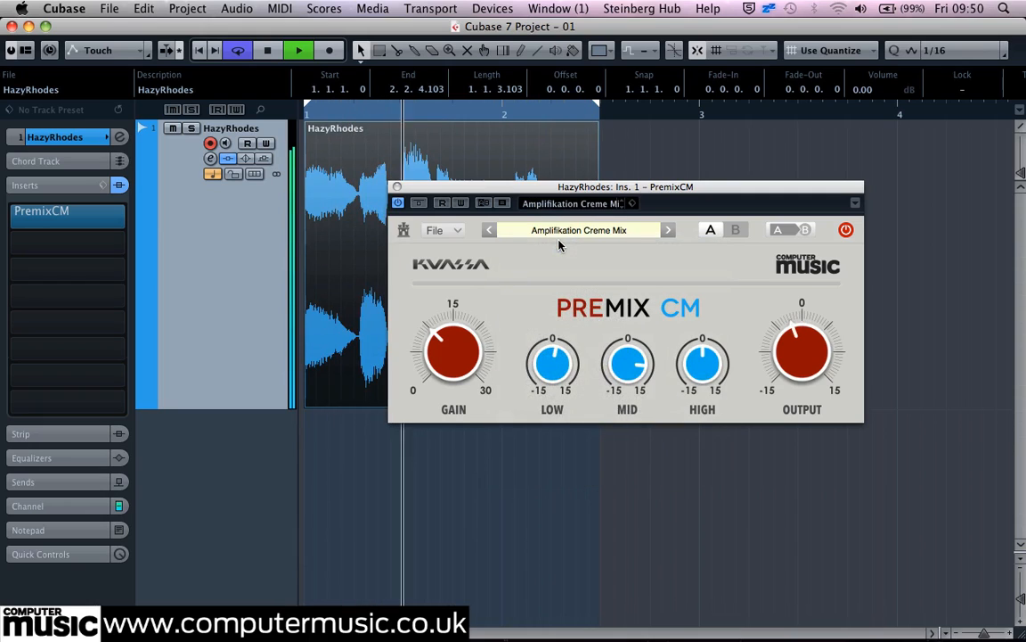
left_click(667, 232)
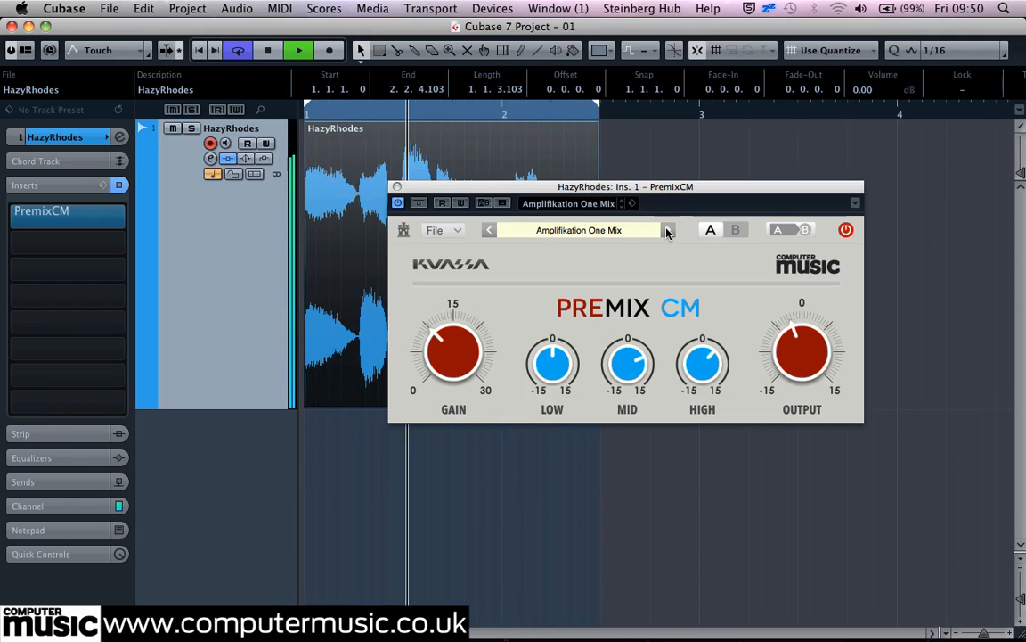
left_click(667, 231)
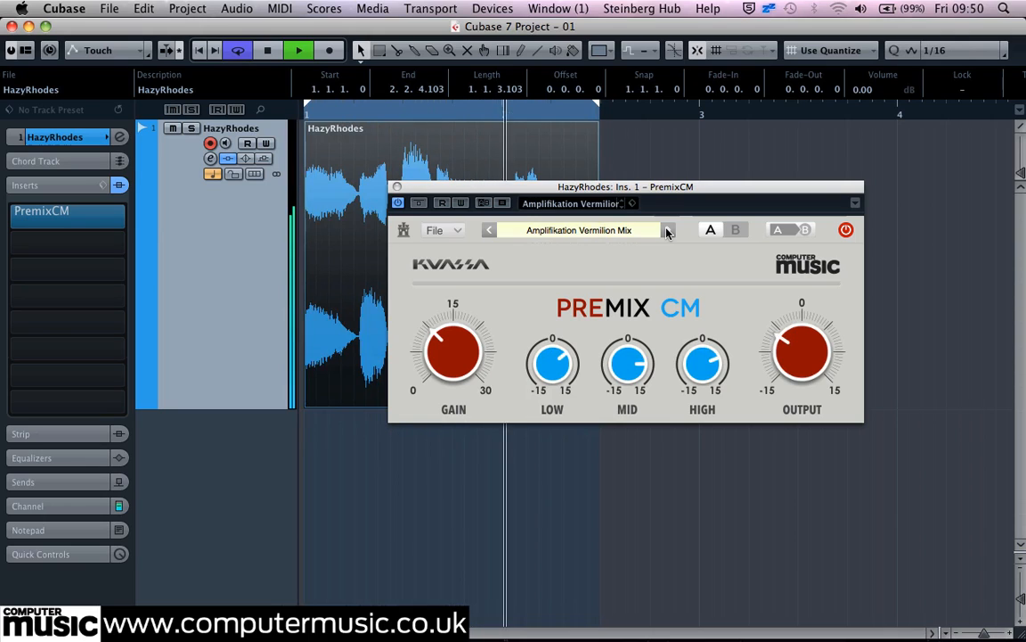
left_click(667, 231)
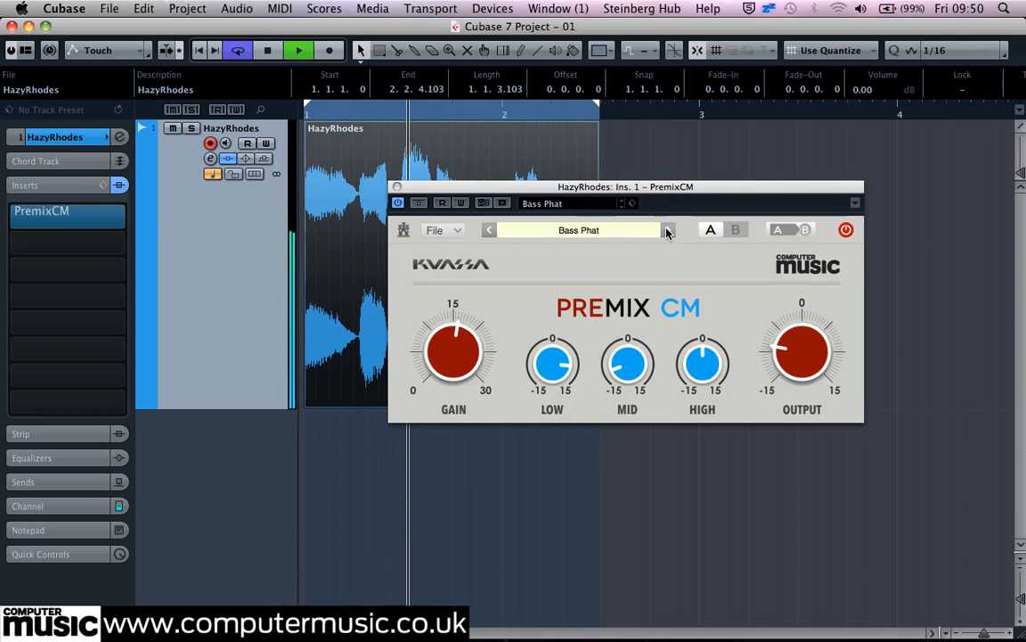
left_click(667, 231)
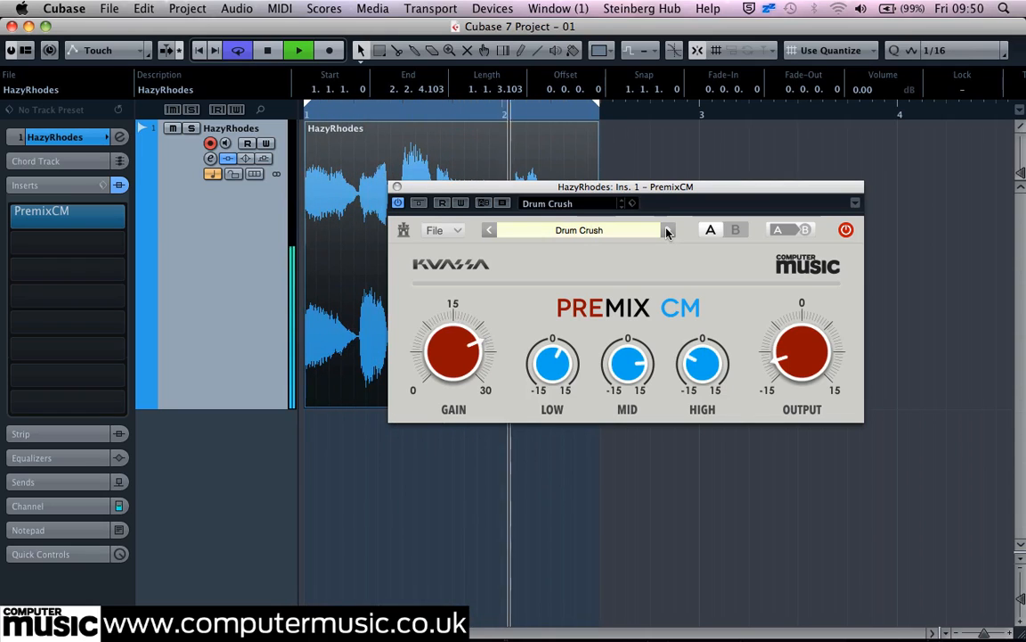
left_click(667, 231)
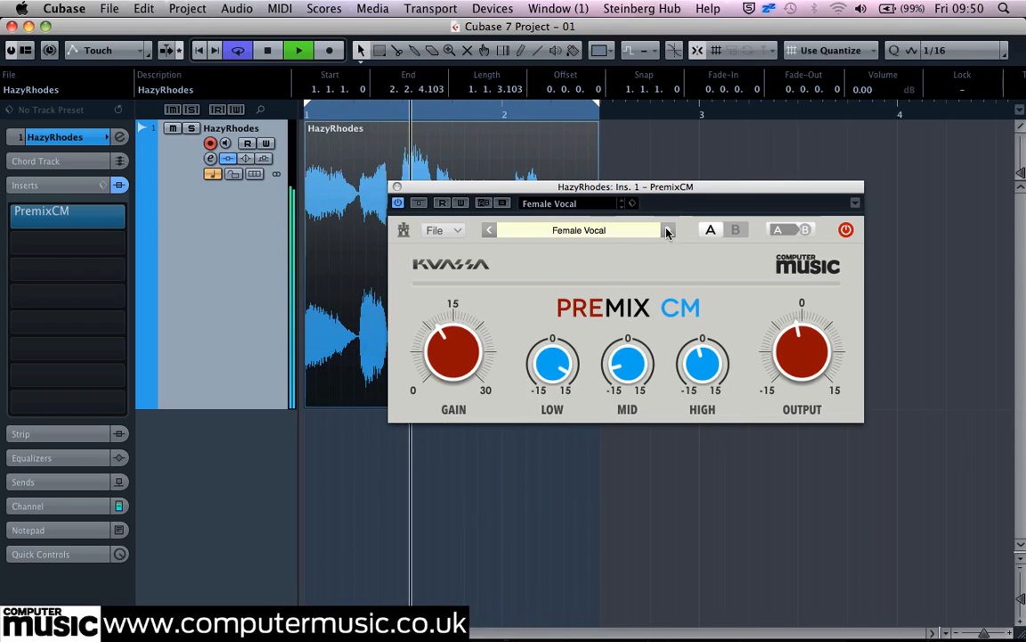
left_click(668, 232)
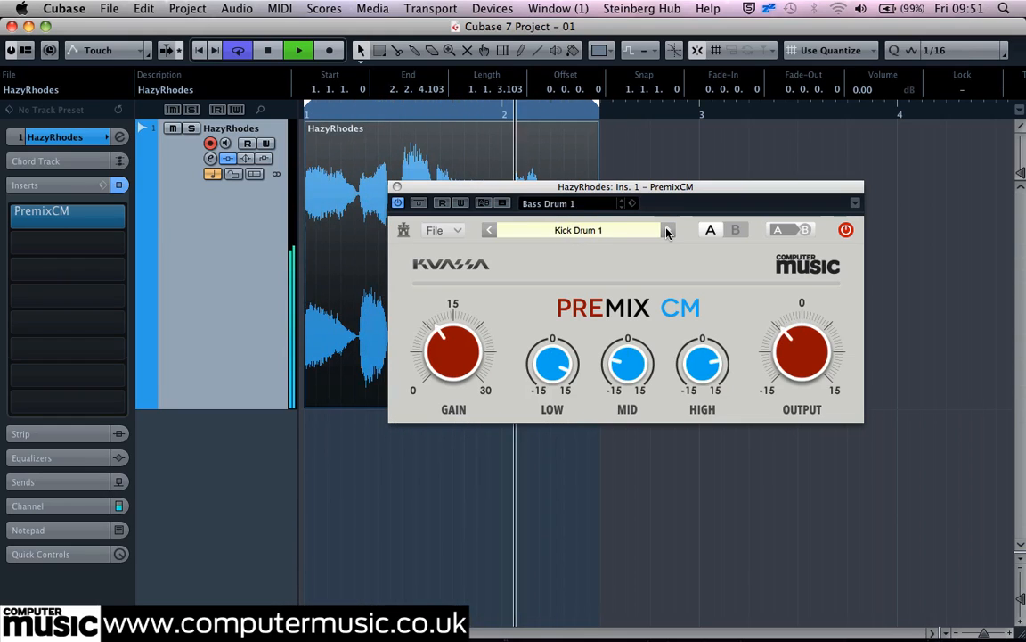
left_click(668, 231)
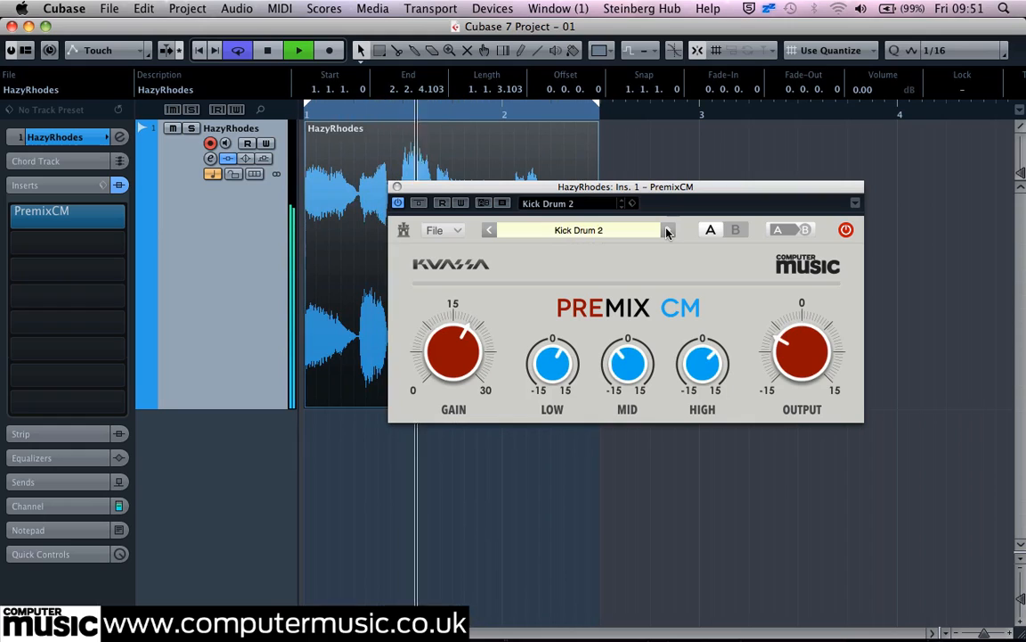
left_click(667, 231)
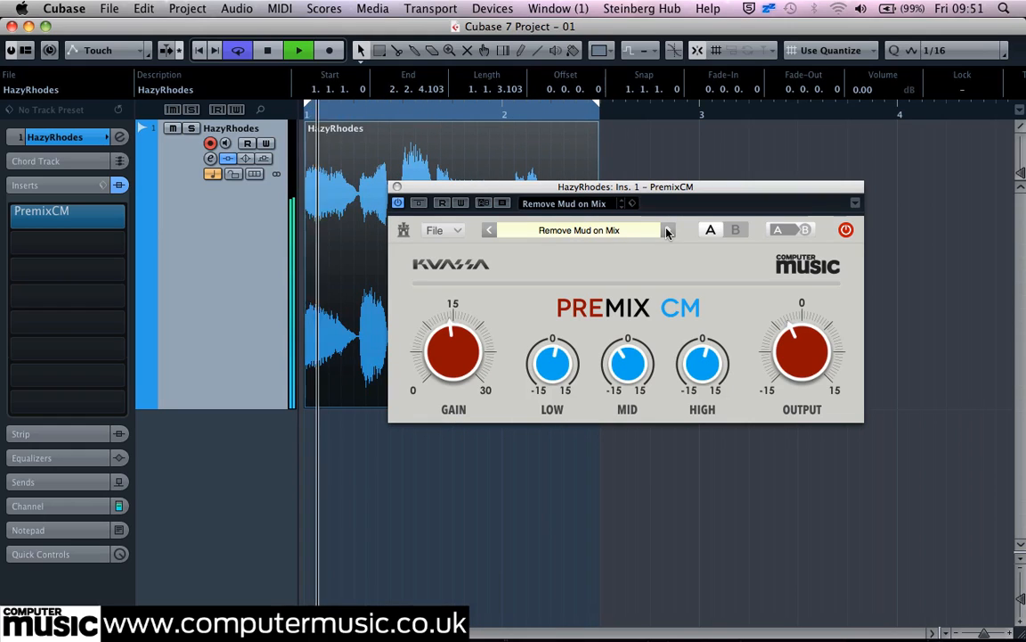
left_click(606, 232)
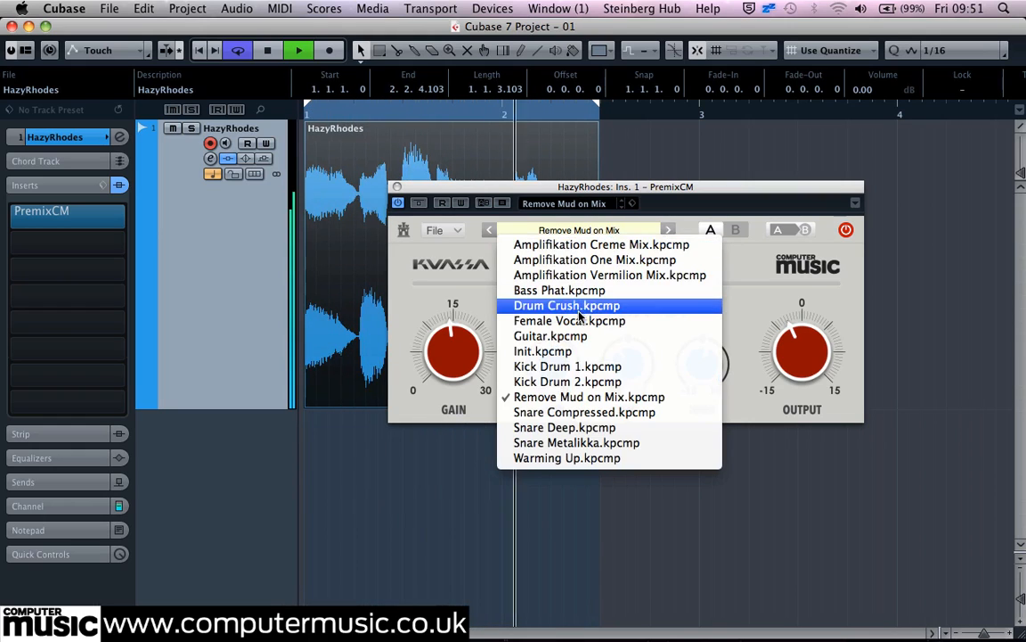
left_click(573, 351)
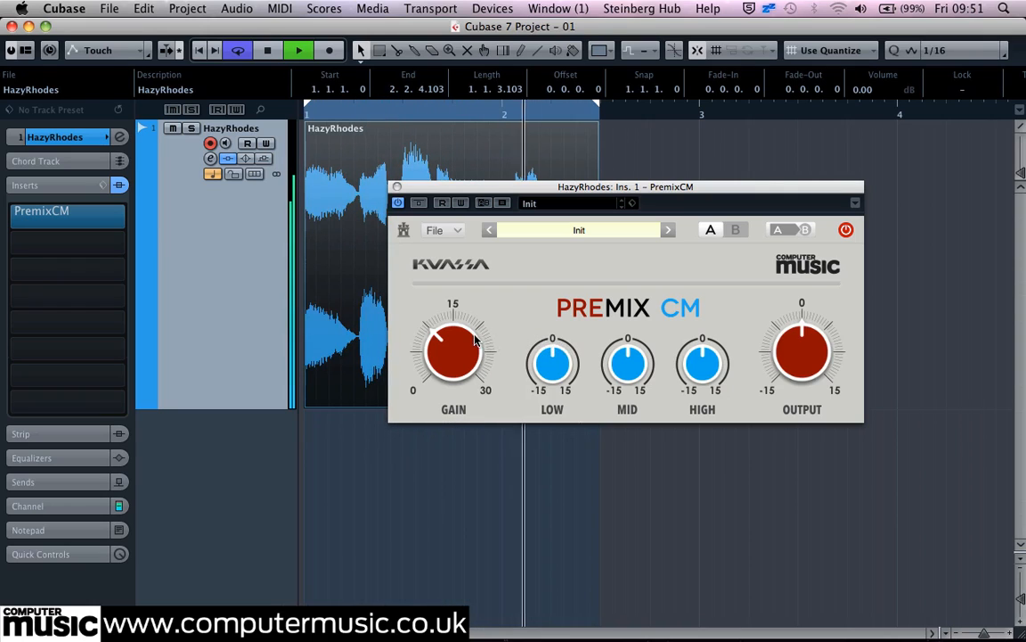
Step: Try a gain well above 15, reset the gain to its default, and set it slightly below 15
left_click_drag(468, 337, 477, 287)
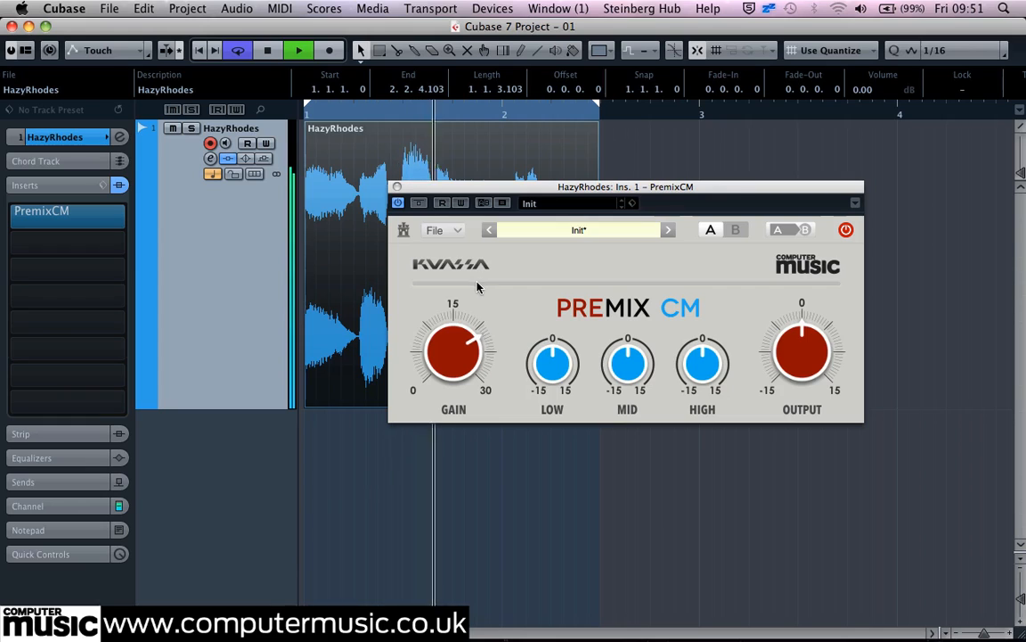
double_click(453, 346)
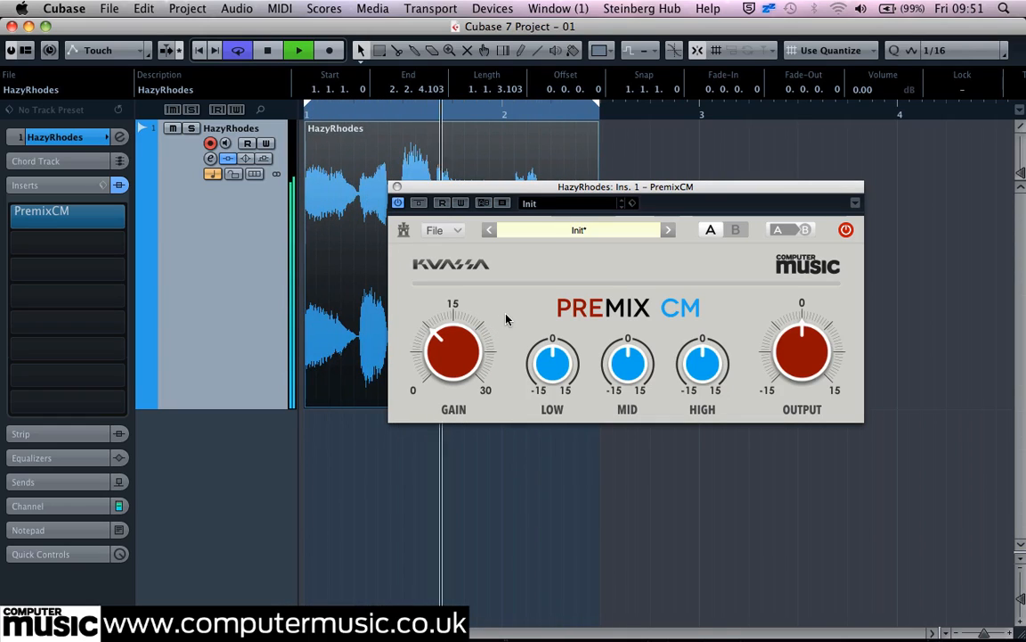
left_click_drag(472, 347, 474, 327)
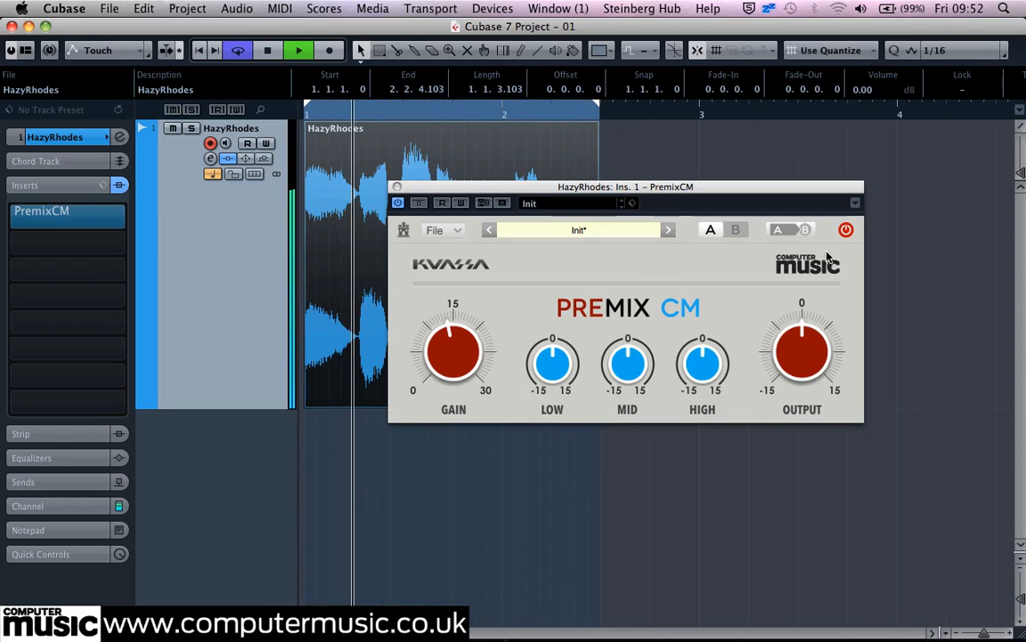
Step: Compare the Rhodes sound with PremixCM bypassed and active, and stop playback and return to the project start
left_click(845, 230)
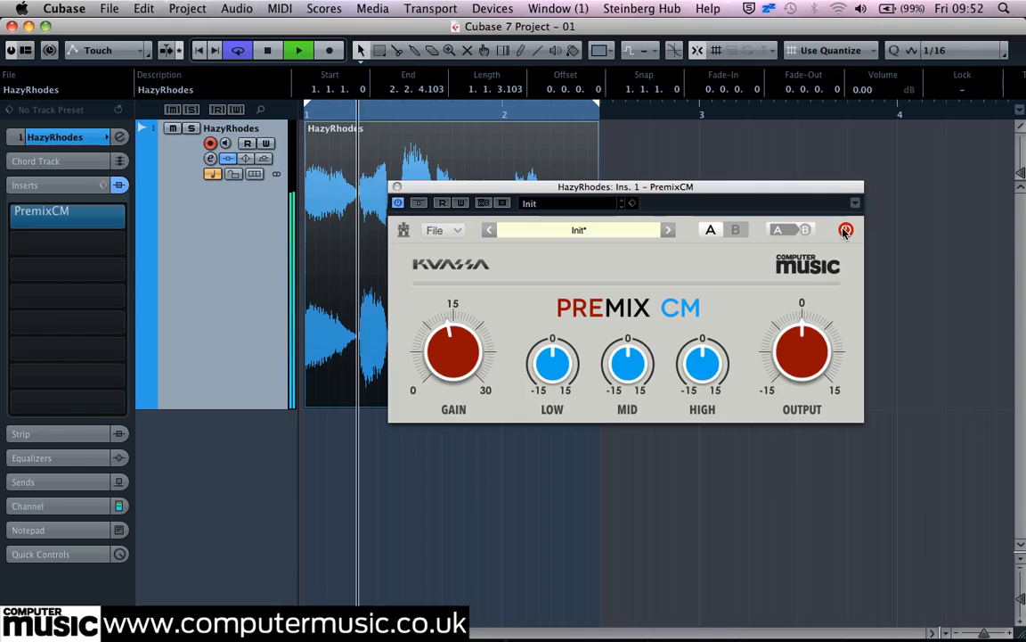
left_click(844, 232)
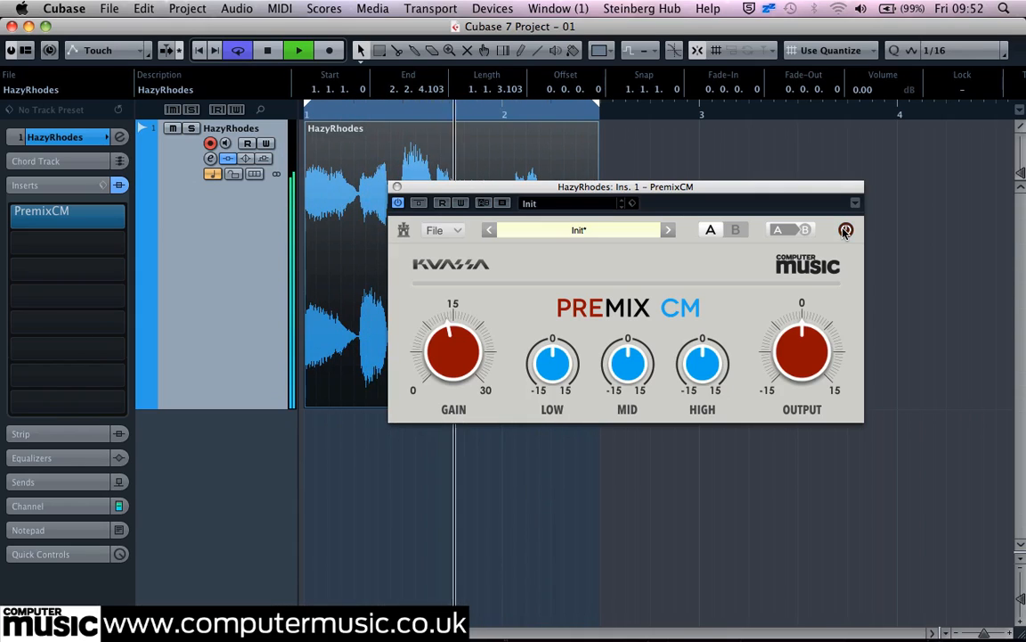
left_click(844, 232)
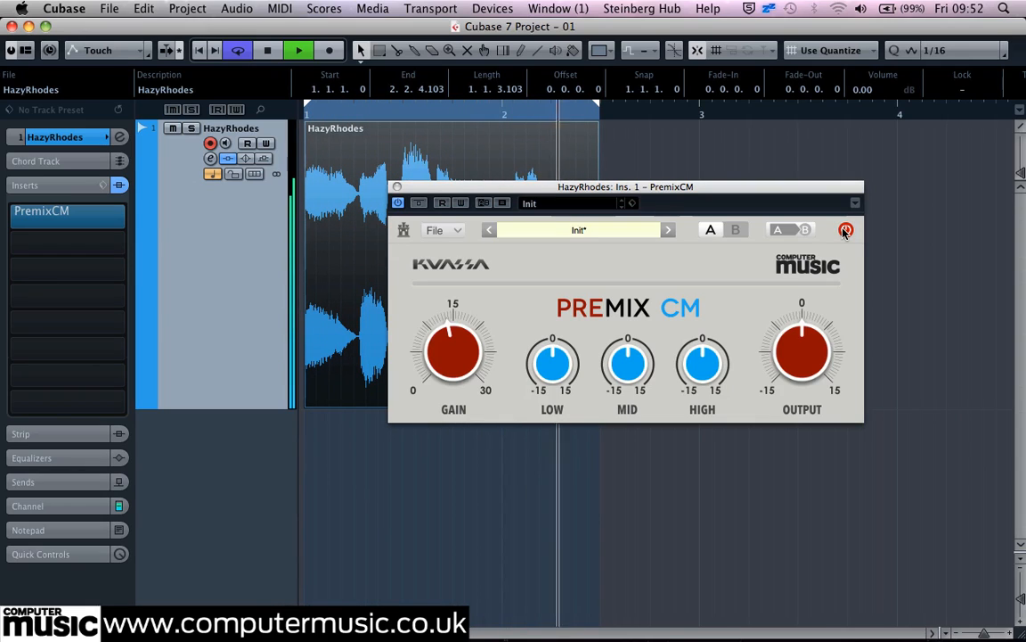
key("space")
key("period")
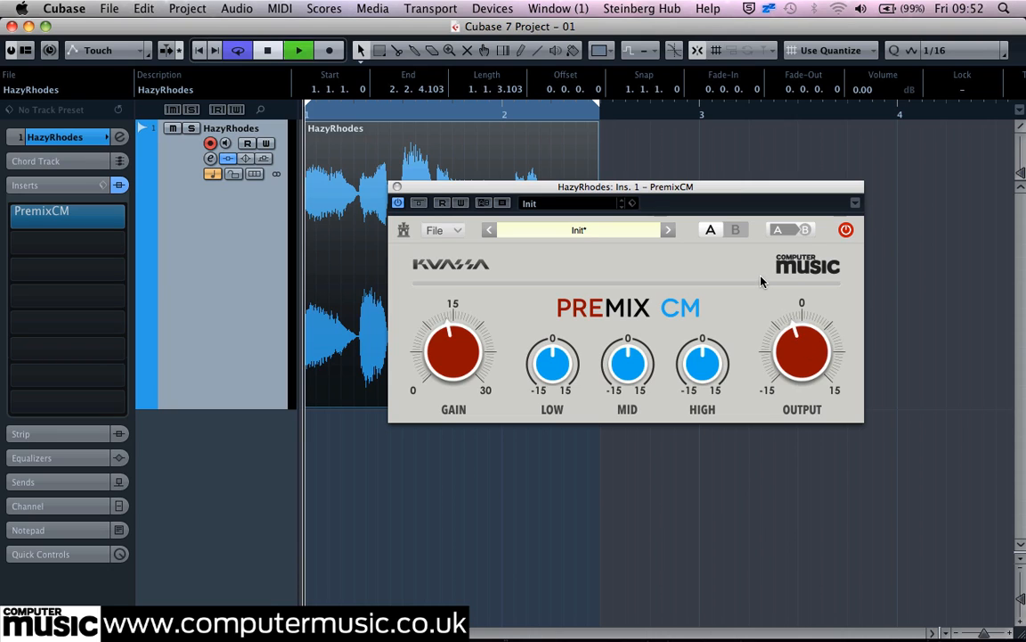
Step: Replay the loop with the output lowered, compare PremixCM against its bypass, and stop and rewind to the start
key("space")
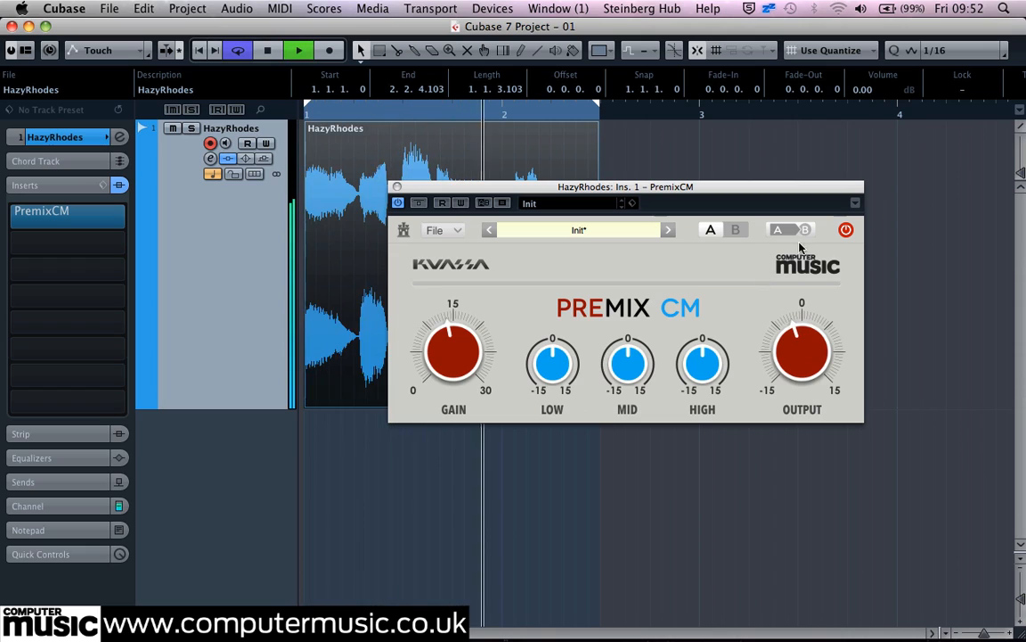
left_click(844, 232)
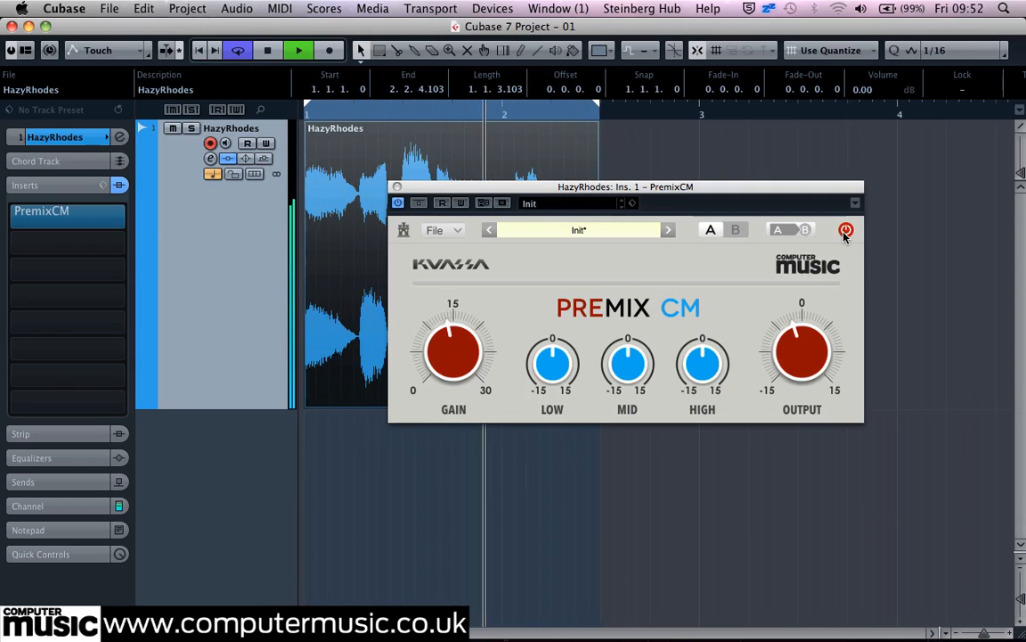
left_click(844, 231)
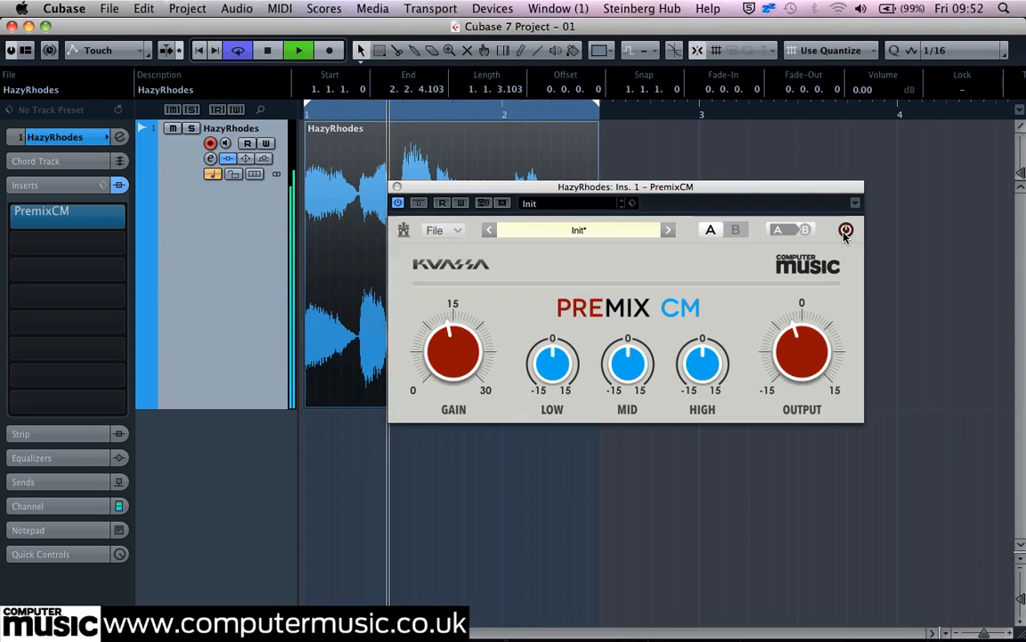
left_click(845, 232)
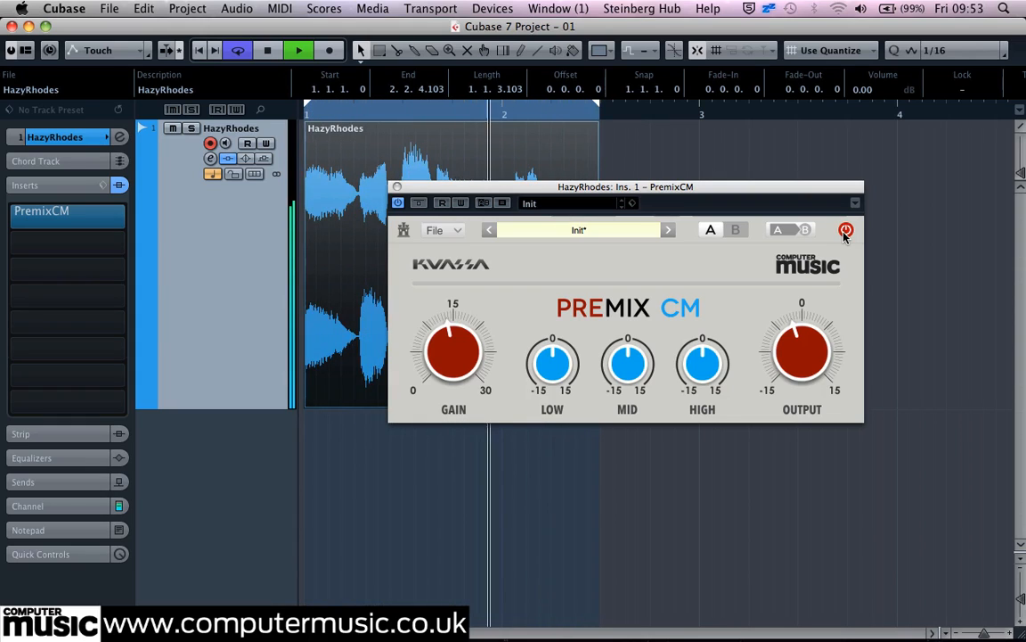
key("space")
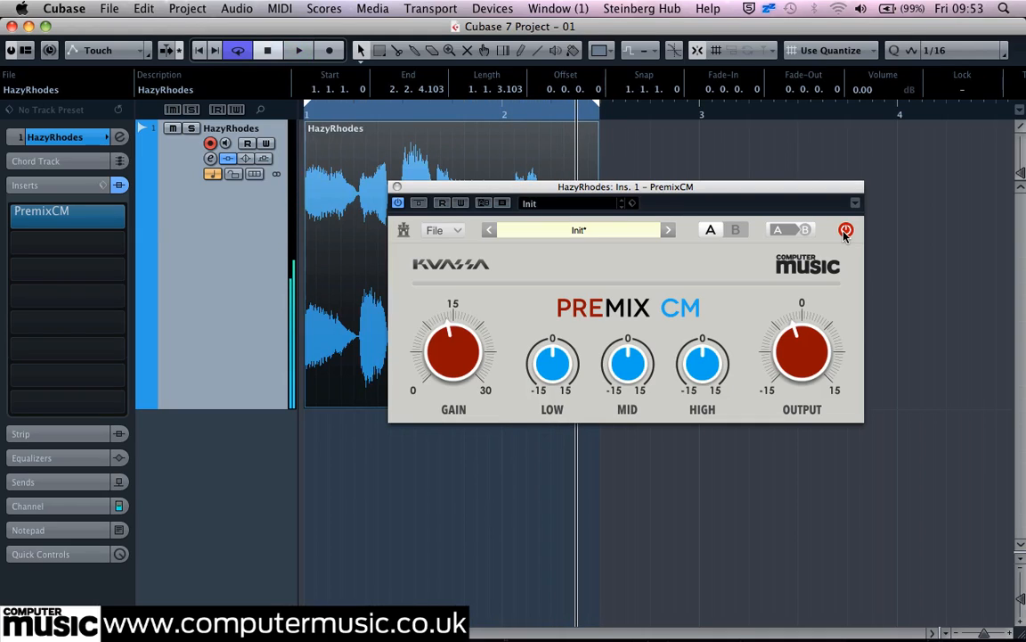
key("comma")
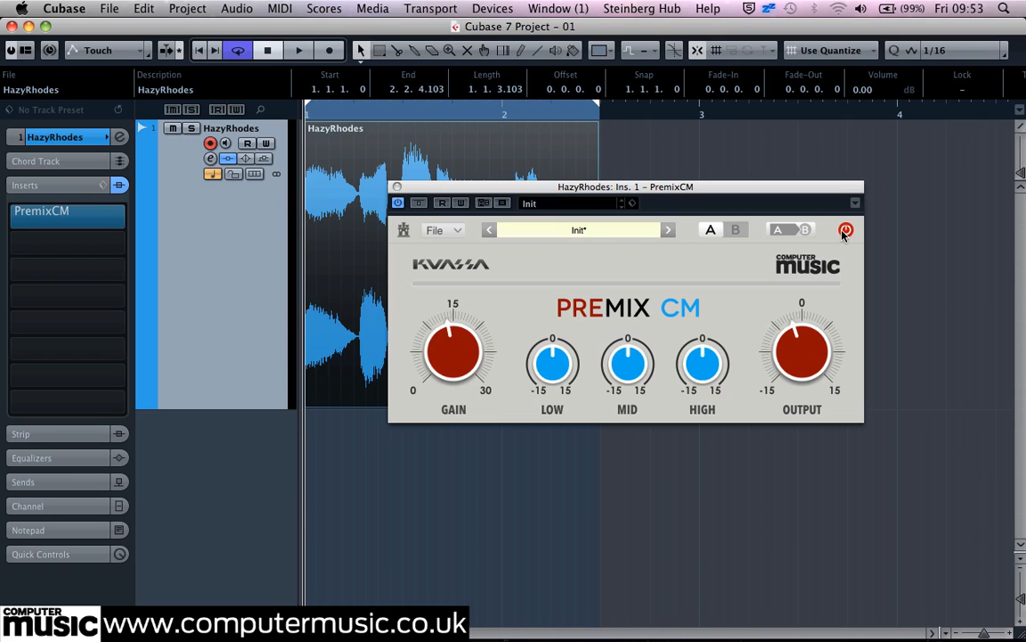
Step: Switch PremixCM from setting A to setting B
left_click(736, 231)
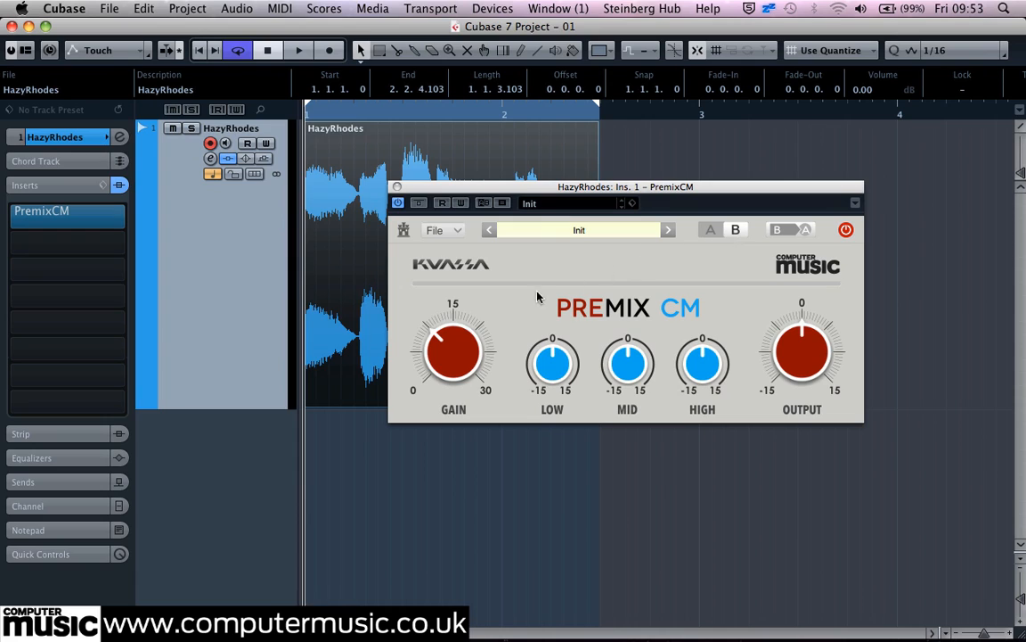
Step: For setting B, raise the gain slightly above 15, lower the output well below 0, and play the Rhodes loop
left_click_drag(472, 342, 473, 307)
left_click_drag(814, 349, 814, 374)
key("space")
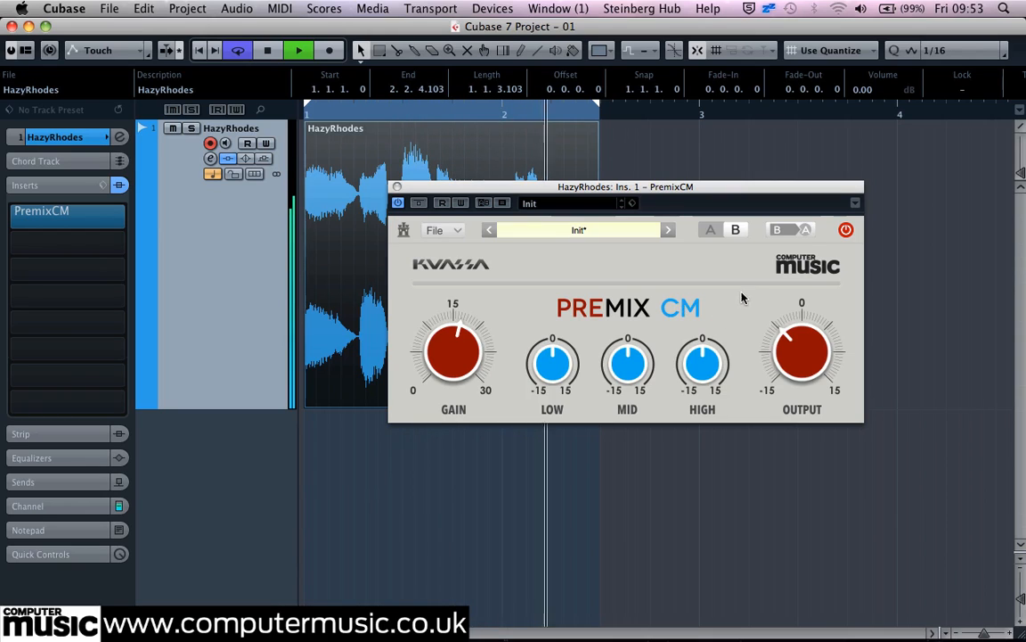
Step: Compare PremixCM settings A and B repeatedly during playback, and stop and return to the project start
left_click(711, 231)
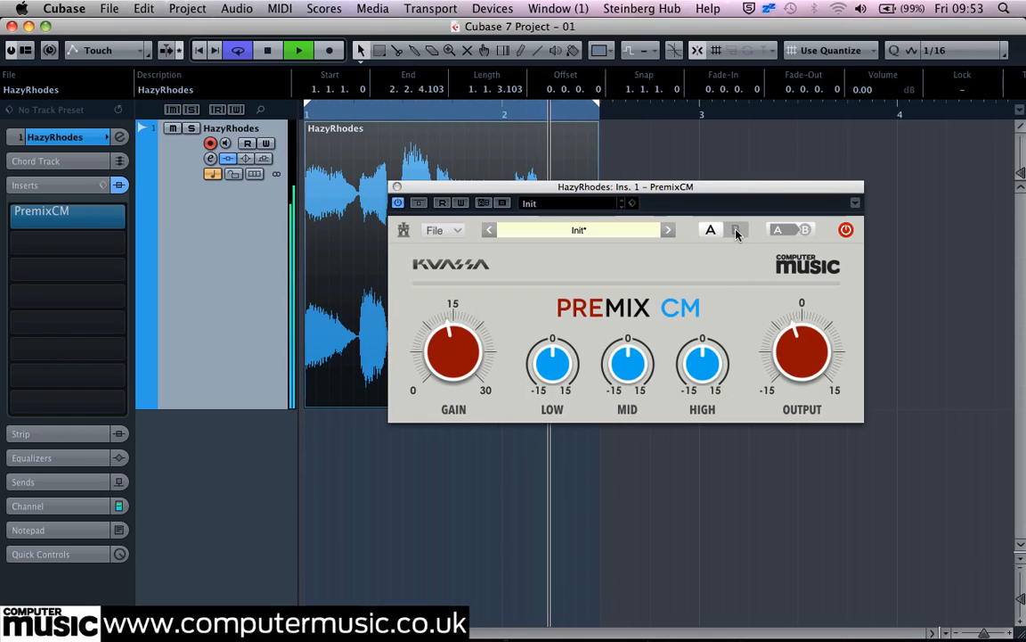
left_click(736, 230)
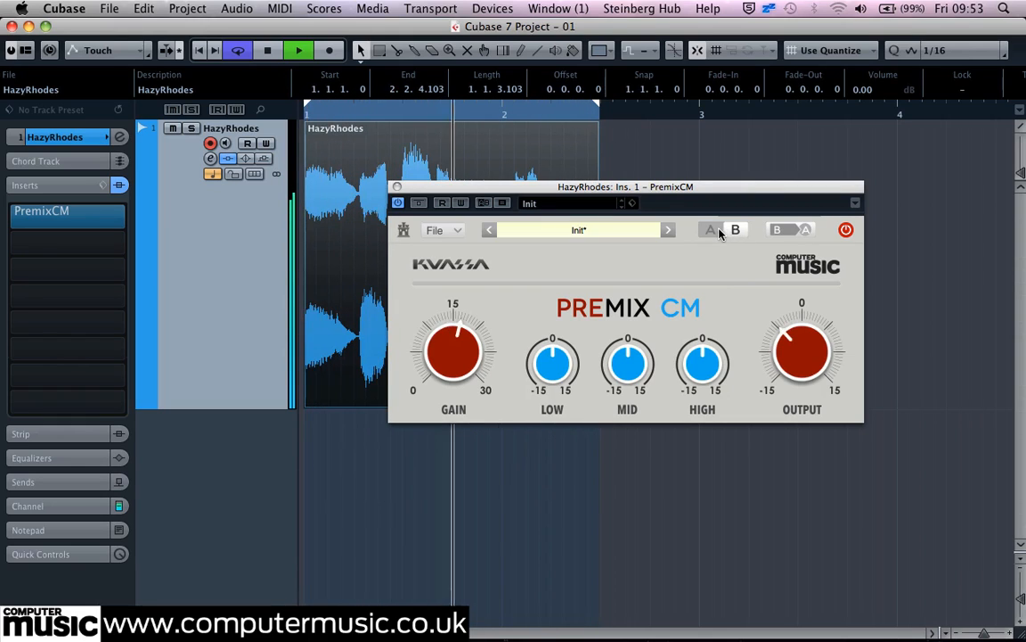
left_click(712, 230)
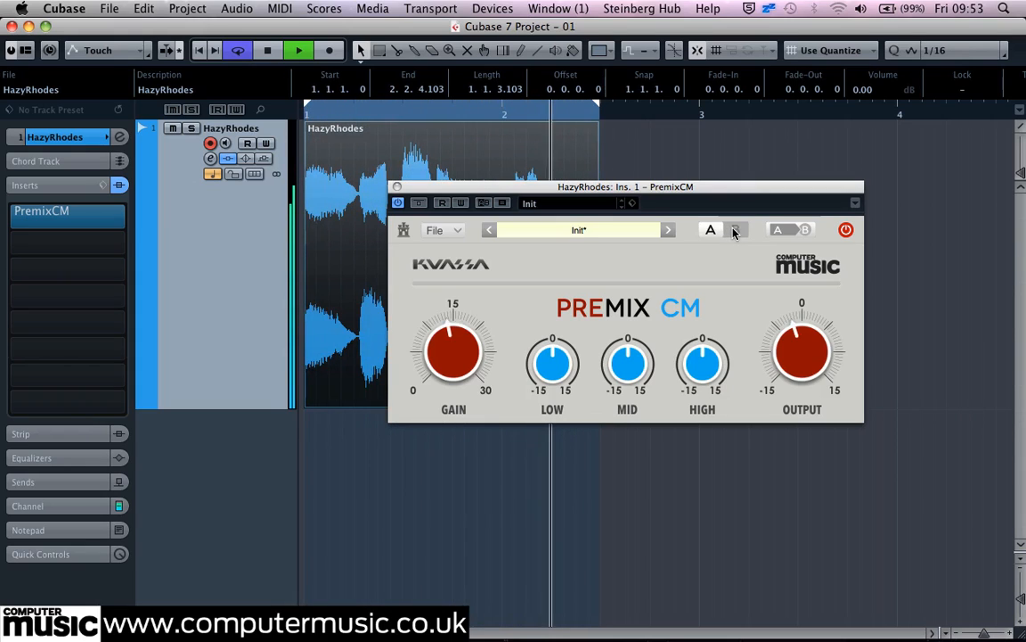
left_click(735, 231)
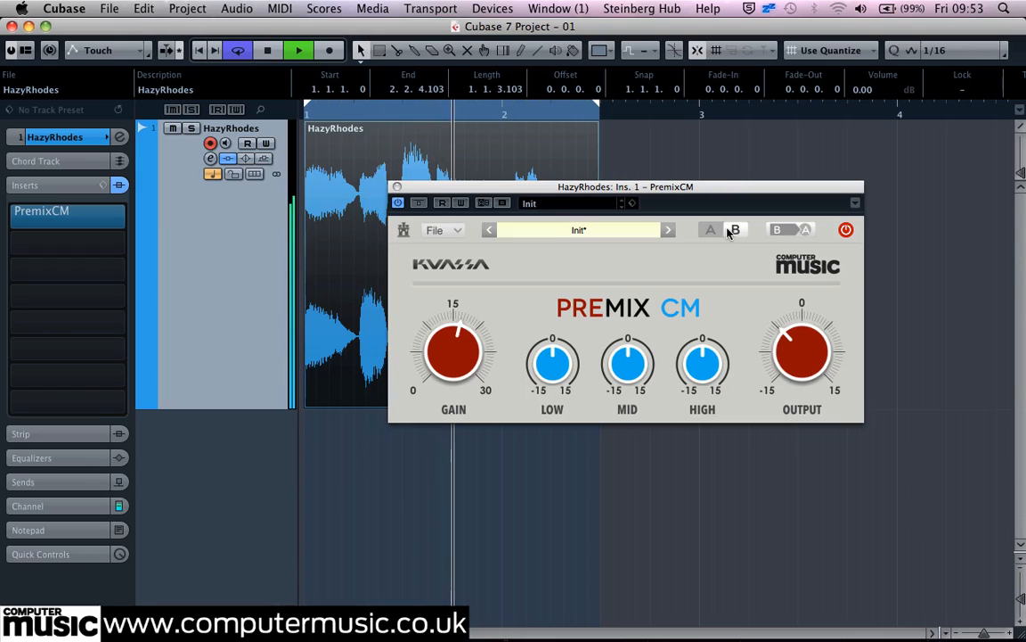
left_click(714, 231)
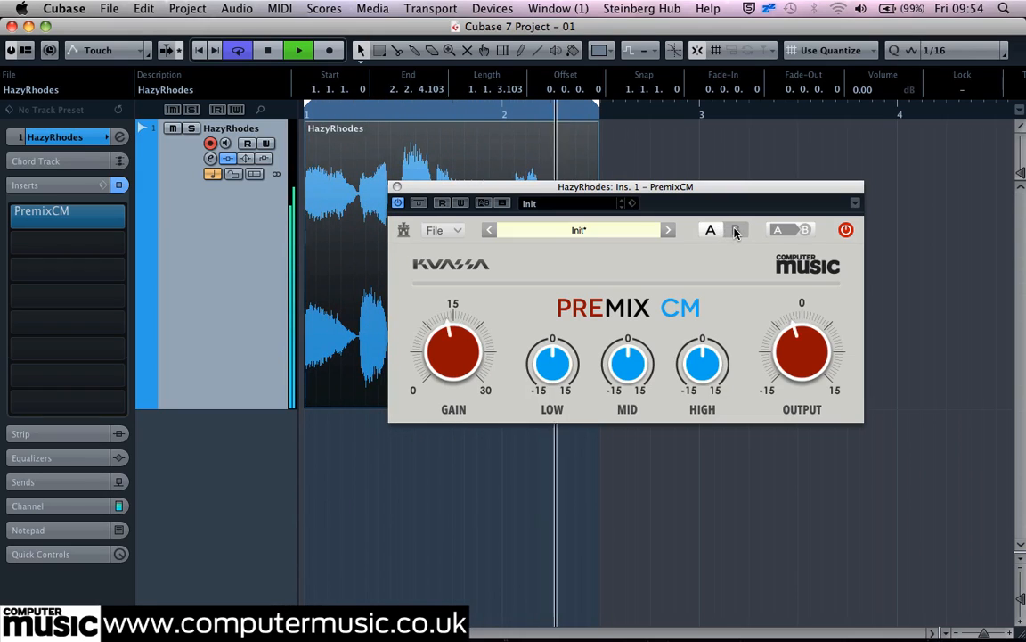
left_click(735, 231)
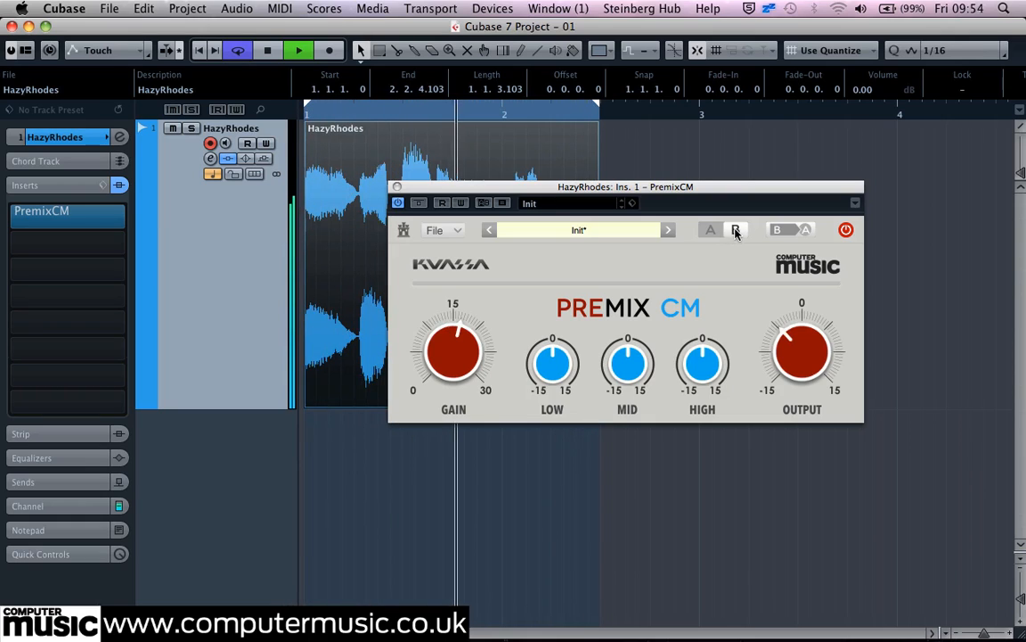
key("space")
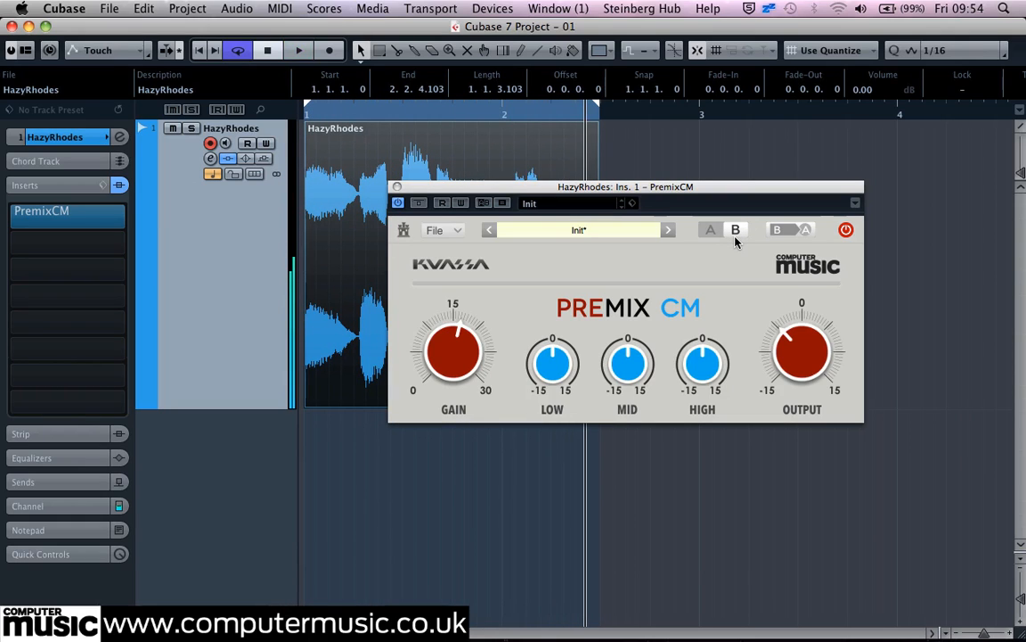
key("period")
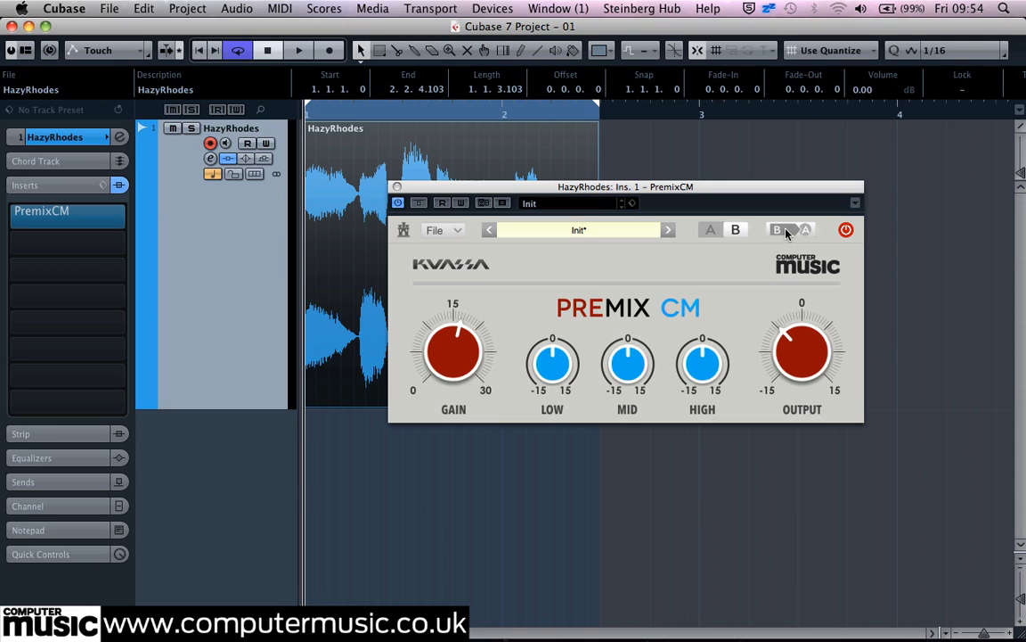
Step: Switch PremixCM between settings A and B with playback stopped, and close the plug-in window
left_click(715, 229)
left_click(730, 229)
left_click(732, 231)
left_click(734, 230)
left_click(359, 169)
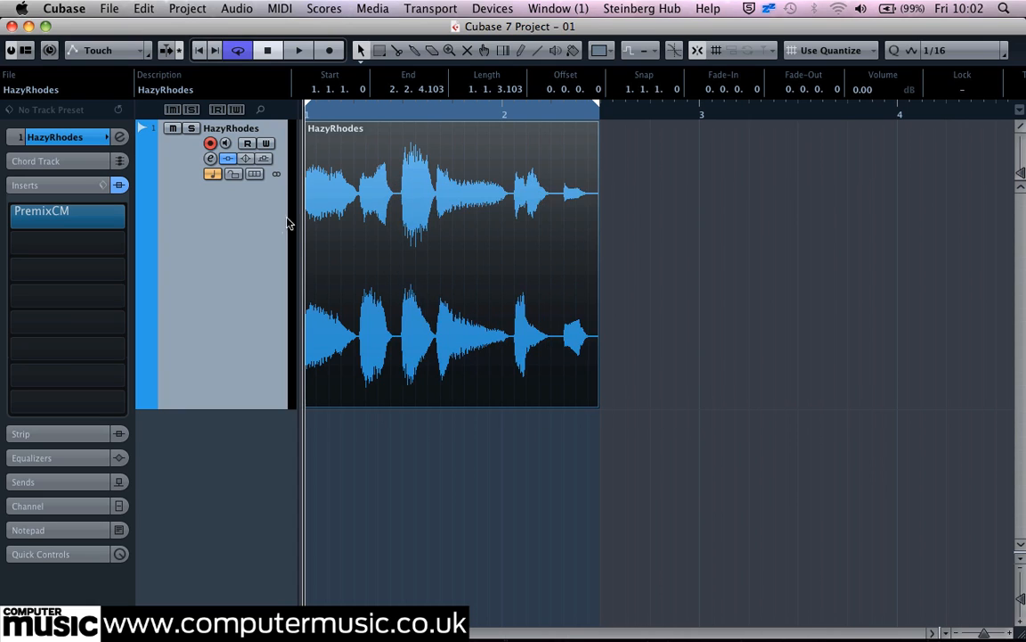
Step: Collapse the HazyRhodes track to its minimum height and mute it
left_click(268, 228)
key("z")
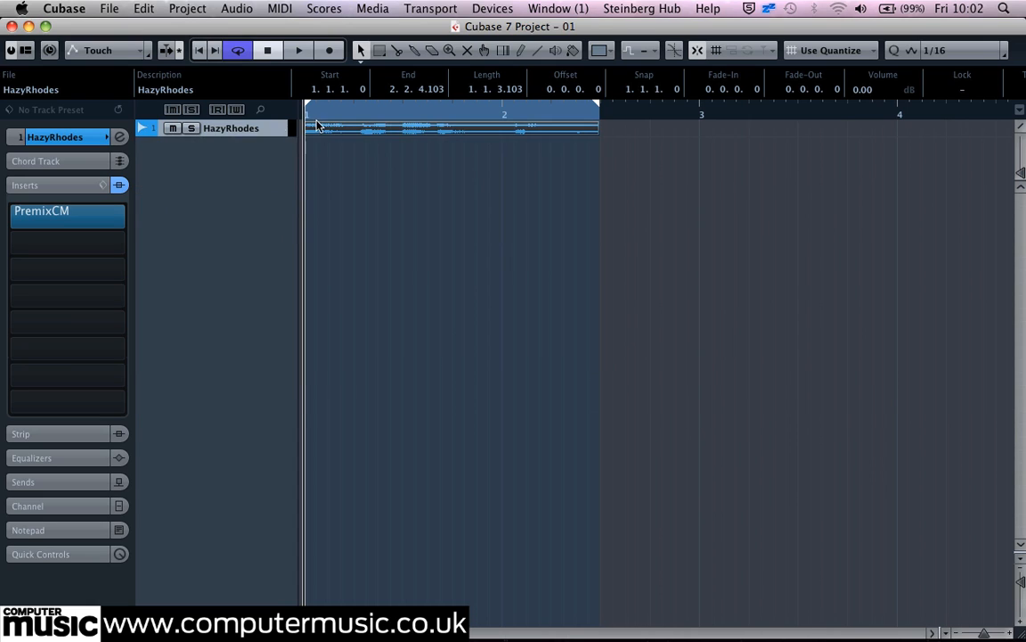
left_click(179, 129)
Step: Switch to Finder and add the IndieDrums audio file to the project on a new track starting at bar 1
key("super+Tab")
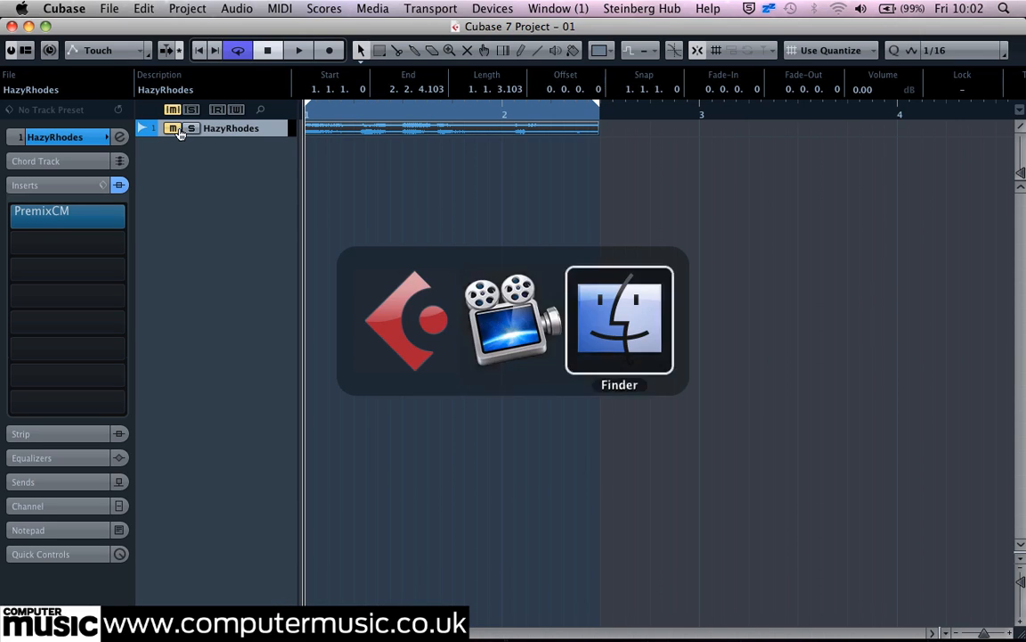
key("super+Tab")
left_click_drag(623, 182, 301, 161)
Step: Enlarge the IndieDrums track and set the loop range to the length of its clip
left_click(263, 148)
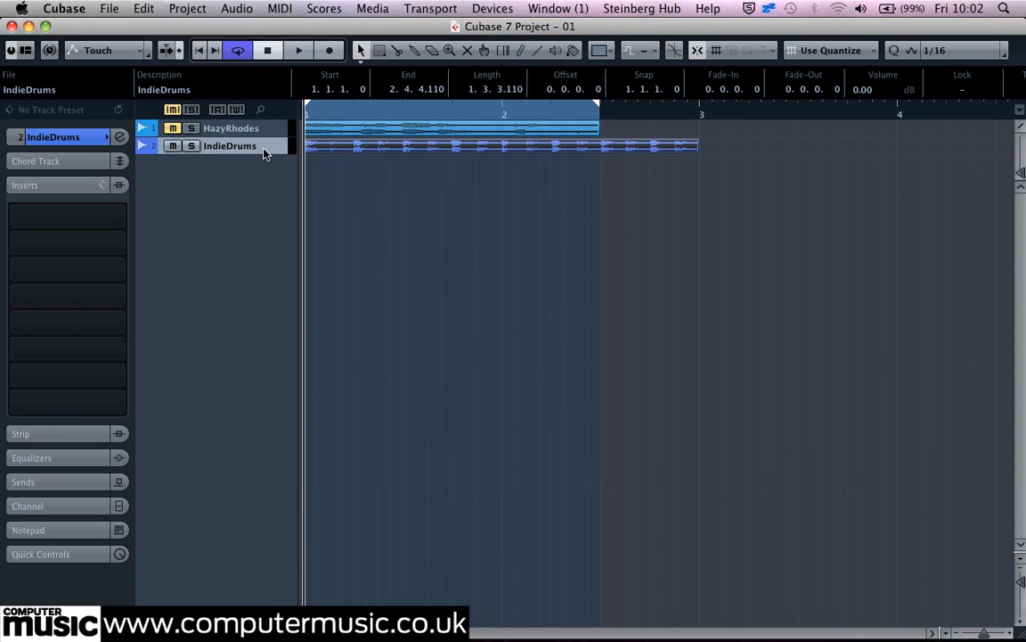
key("z")
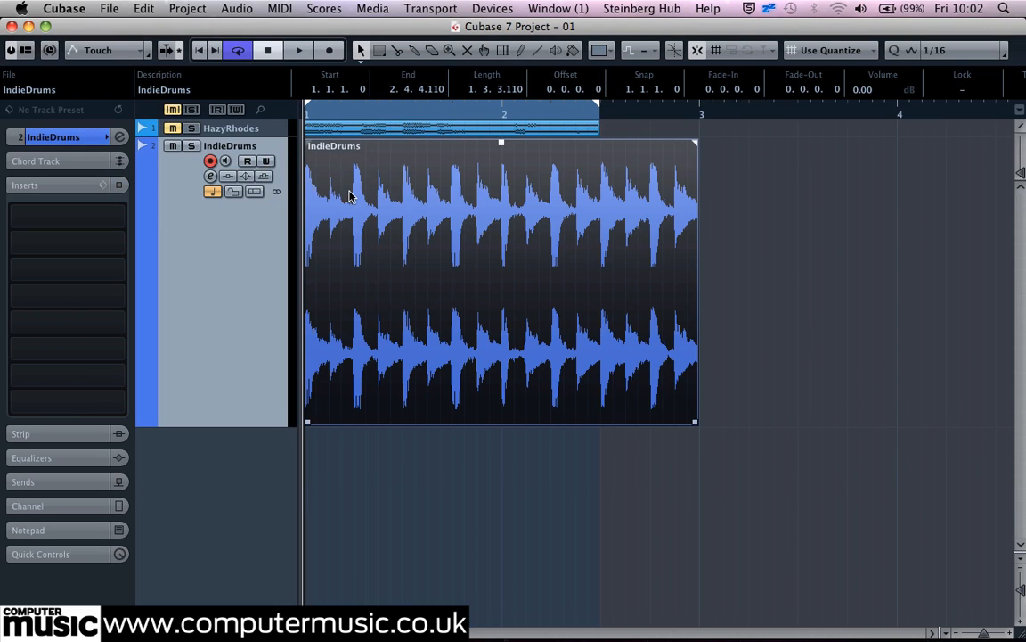
key("p")
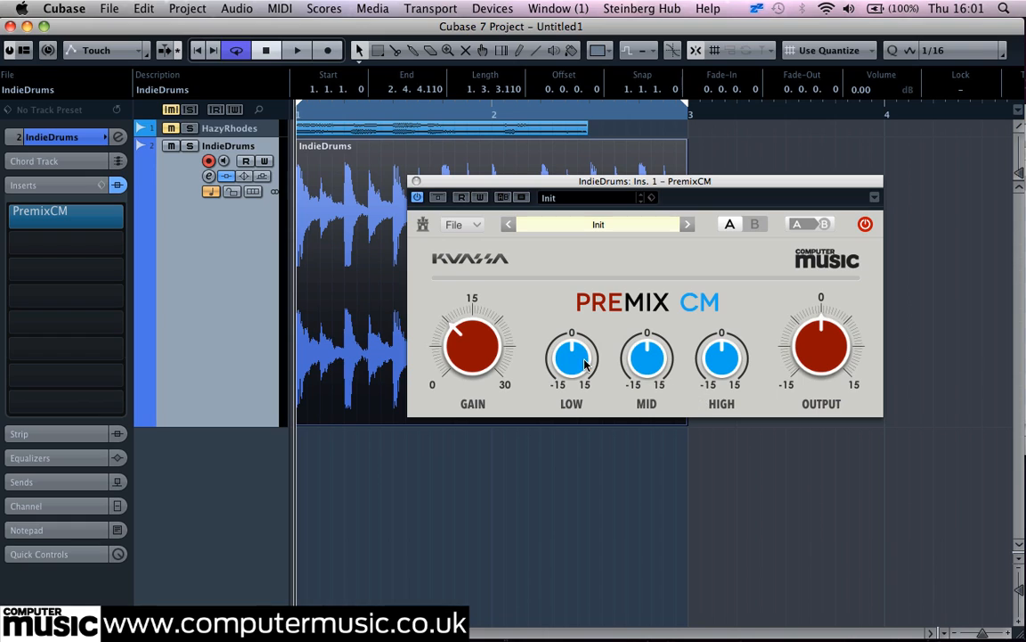
Step: Boost the low and high bands for IndieDrums with the output slightly below 0, and compare the sound with PremixCM bypassed
left_click_drag(582, 364, 576, 323)
left_click_drag(806, 331, 807, 337)
key("space")
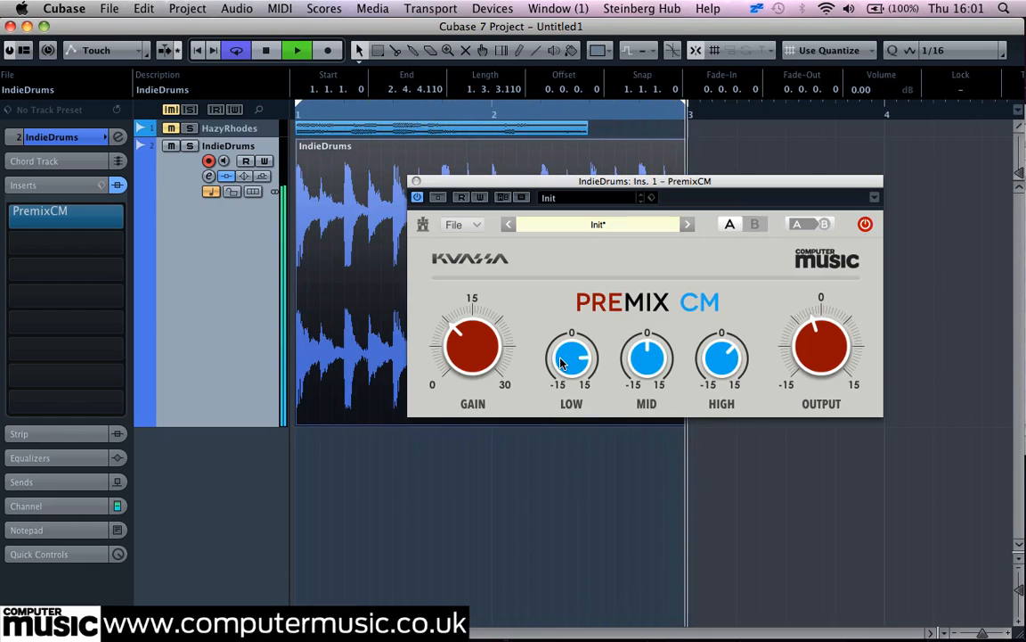
left_click(867, 227)
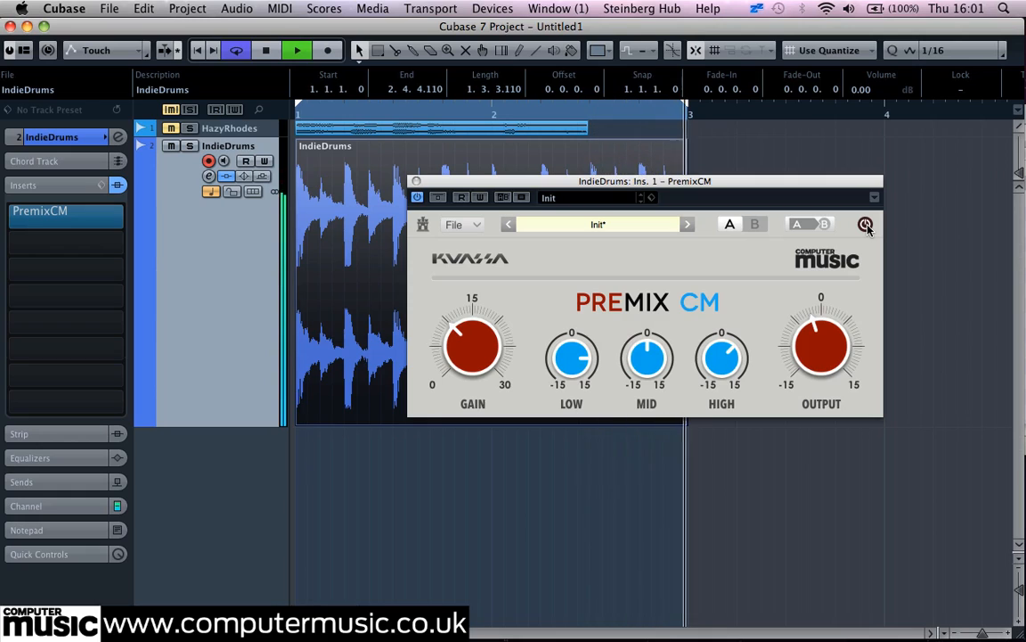
left_click(866, 227)
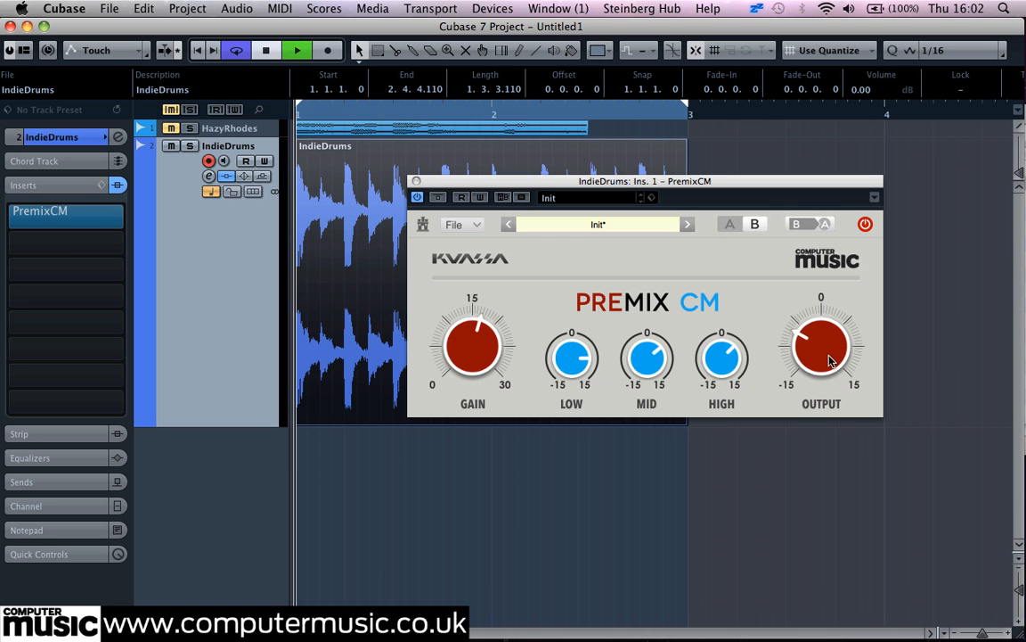
Step: Play the drum loop and alternate between PremixCM settings A and B to compare the sound, ending on A
key("space")
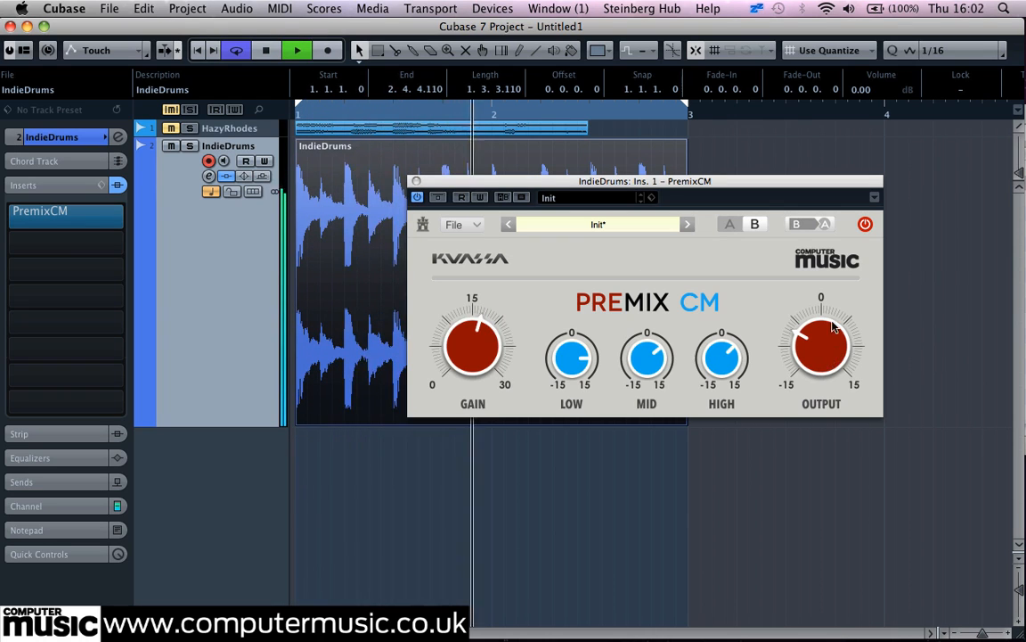
left_click(733, 227)
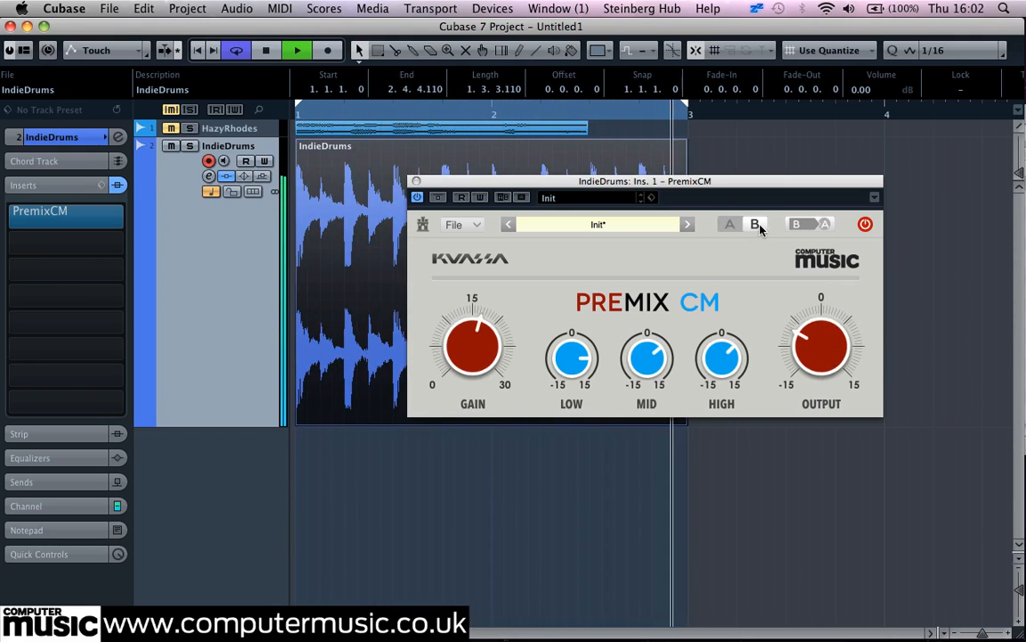
left_click(757, 226)
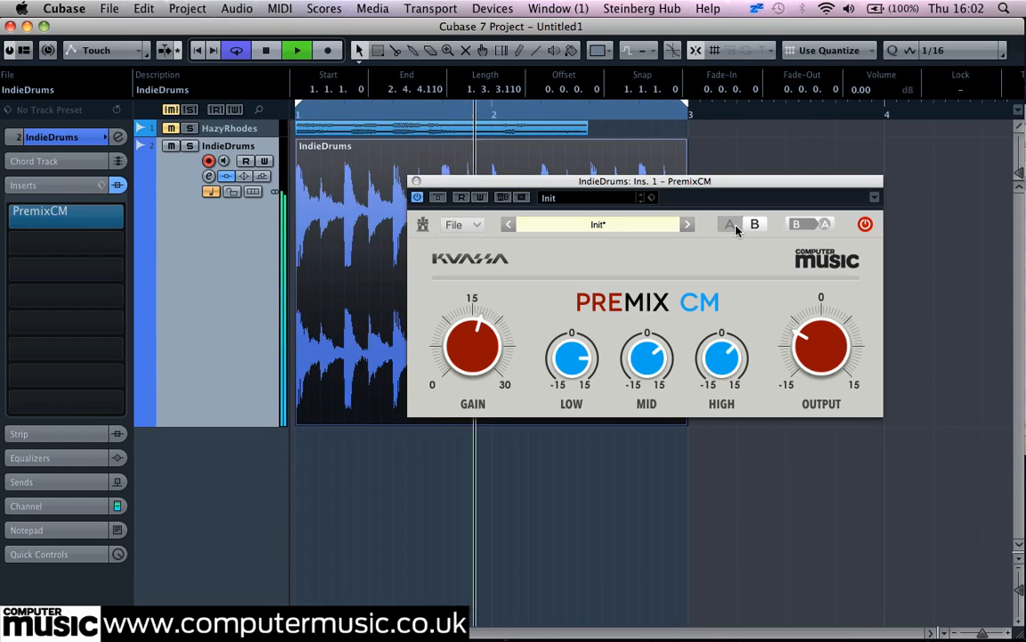
left_click(735, 228)
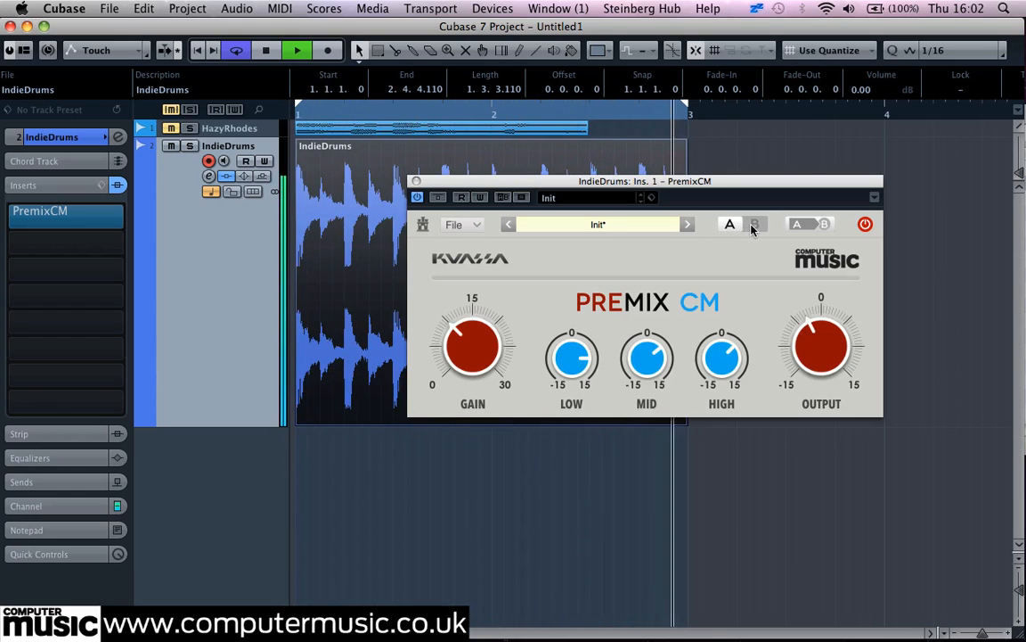
left_click(755, 226)
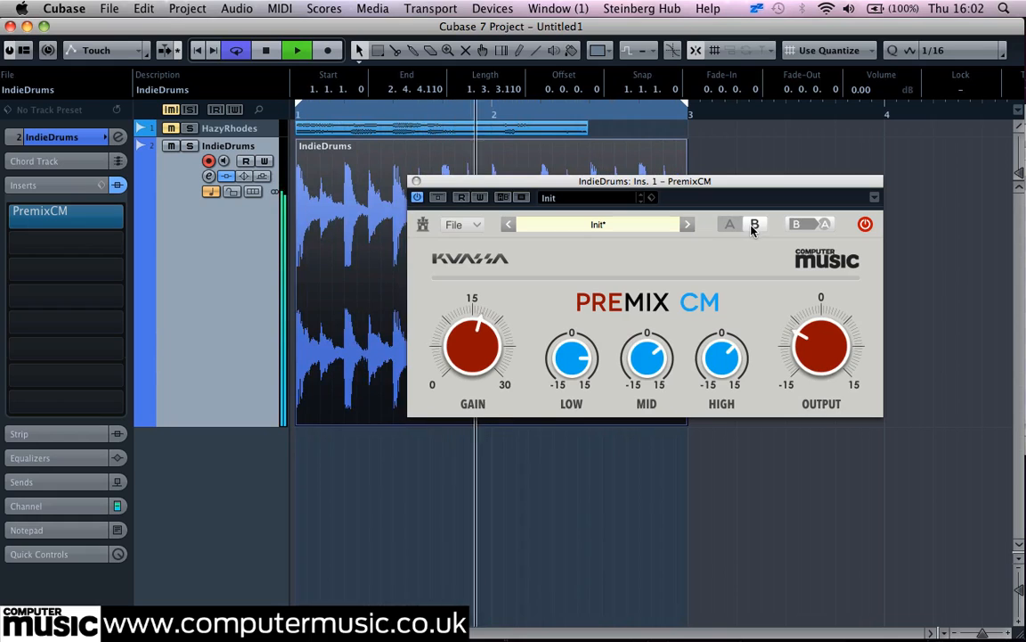
left_click(734, 229)
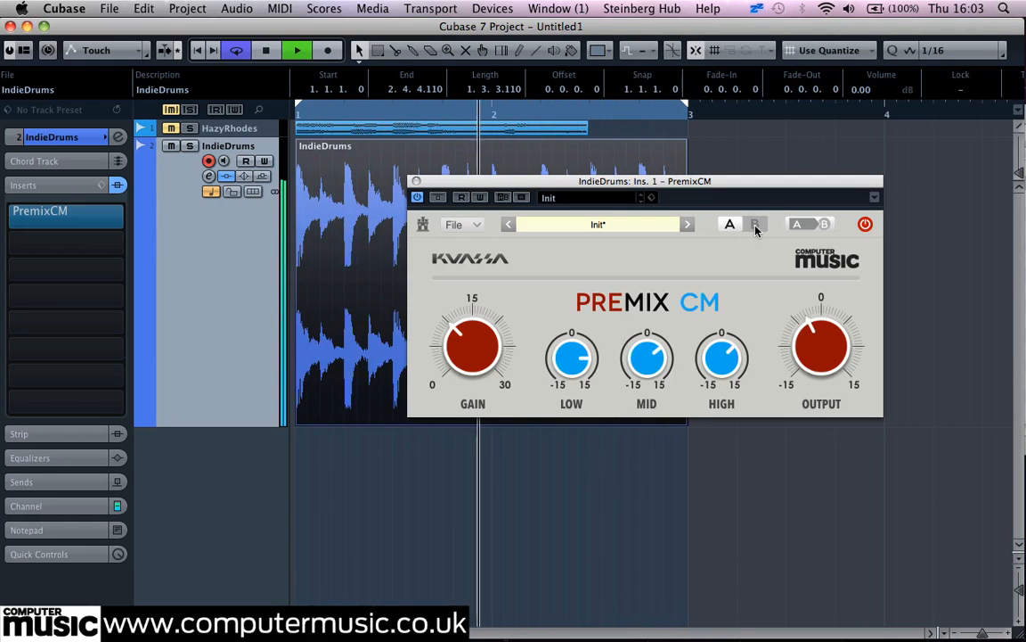
left_click(755, 225)
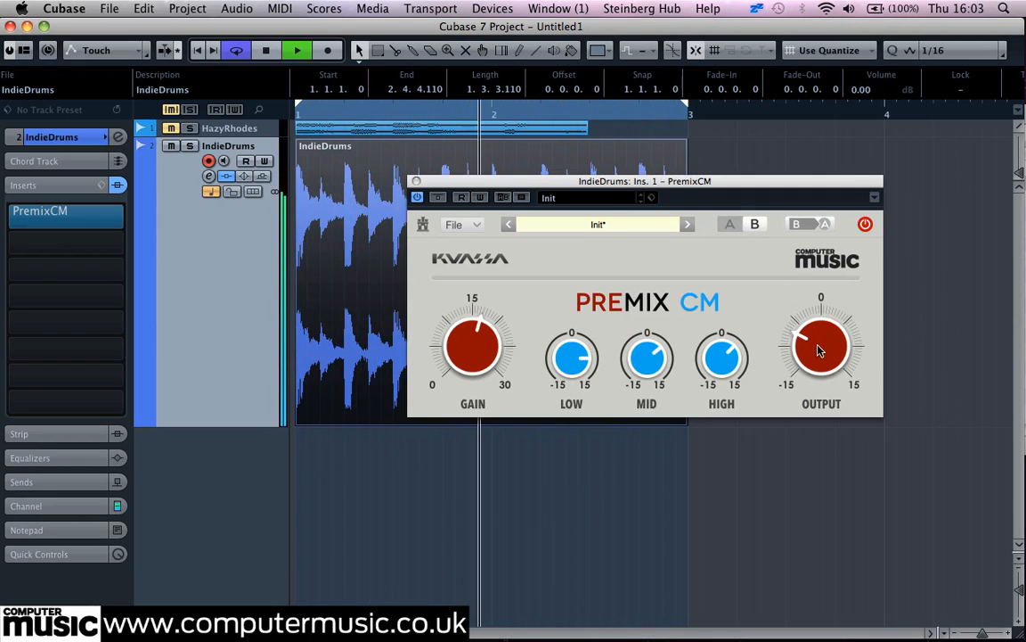
left_click(734, 224)
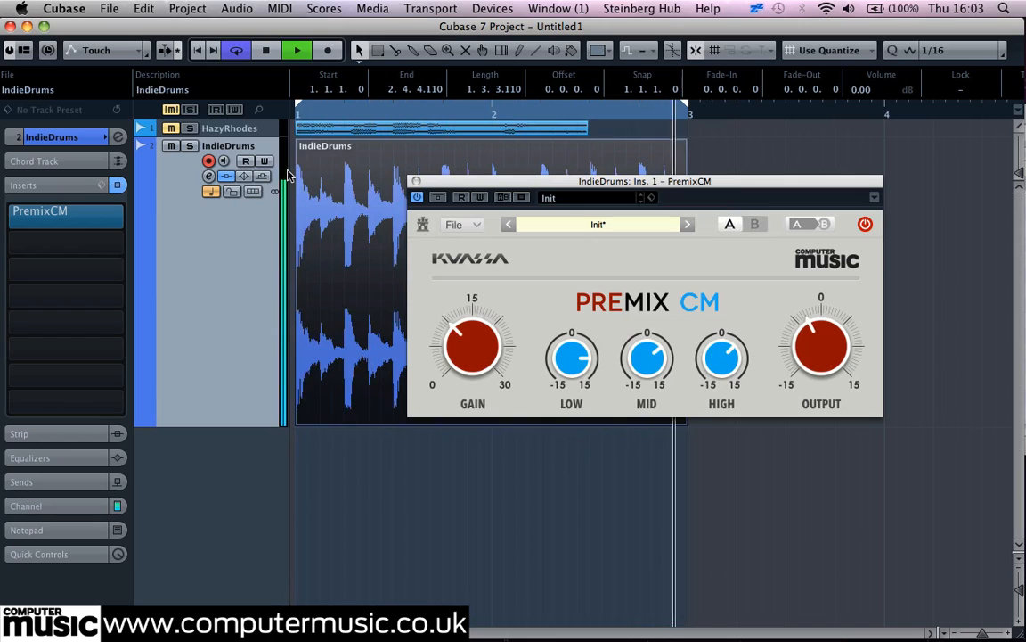
Step: Widen the track list slightly, compare the drum levels between settings A and B on the track meter, and stop playback
left_click_drag(289, 168, 296, 169)
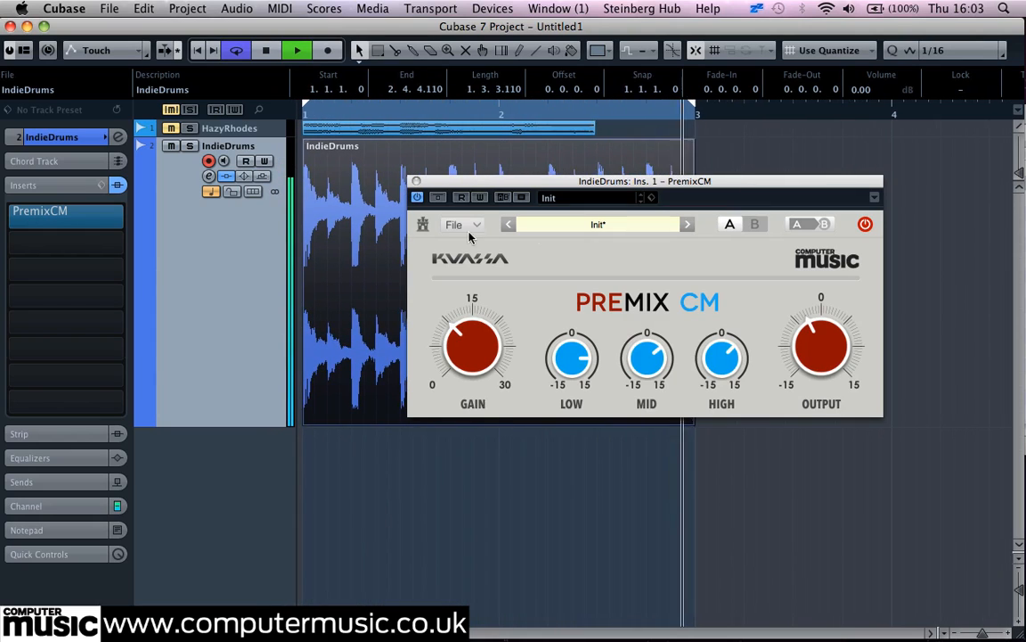
left_click(757, 223)
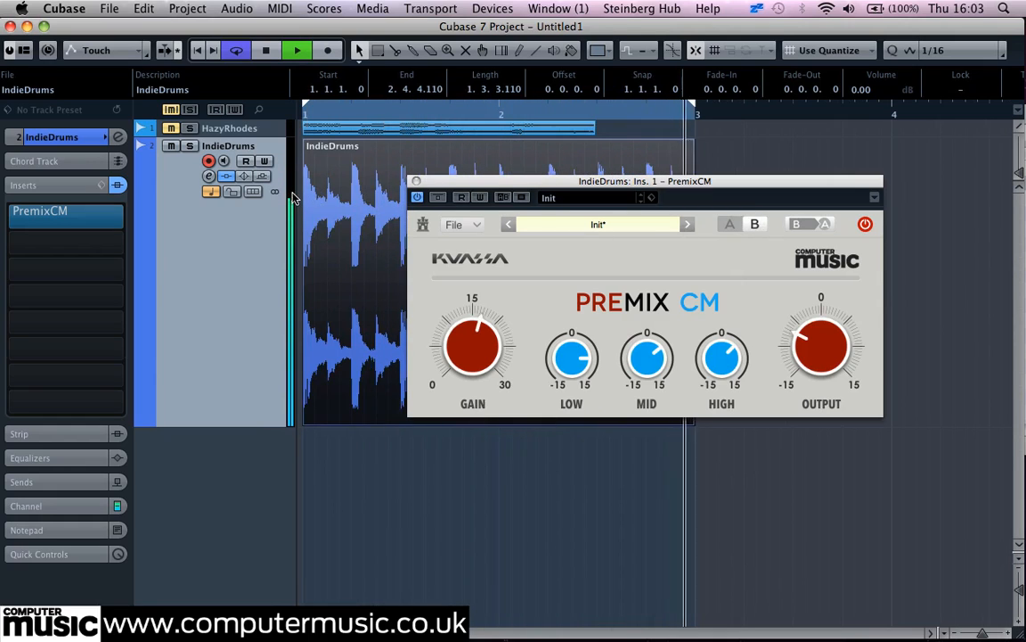
left_click(733, 226)
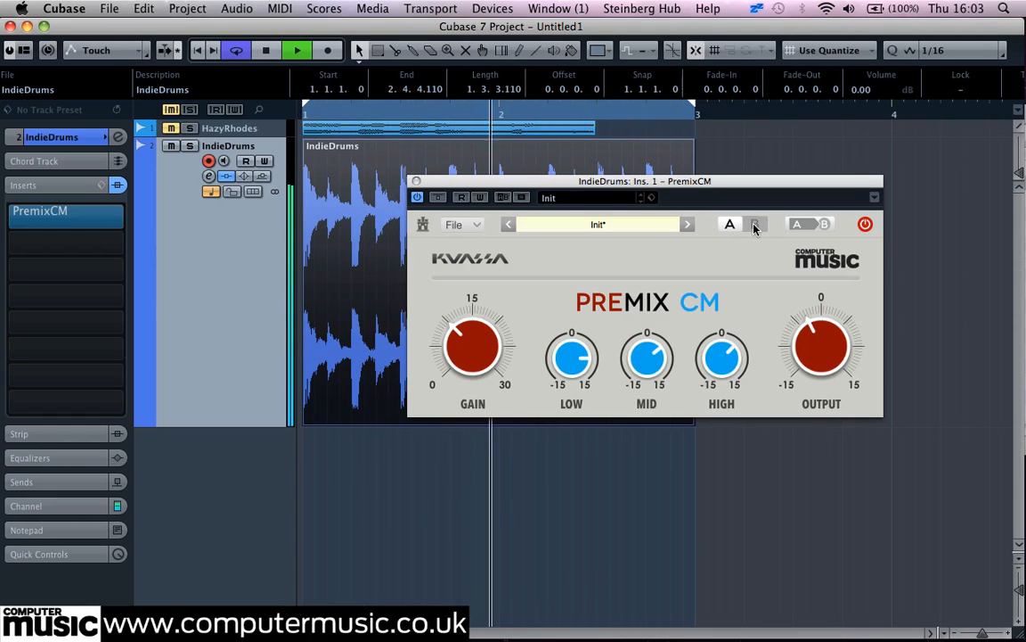
left_click(754, 225)
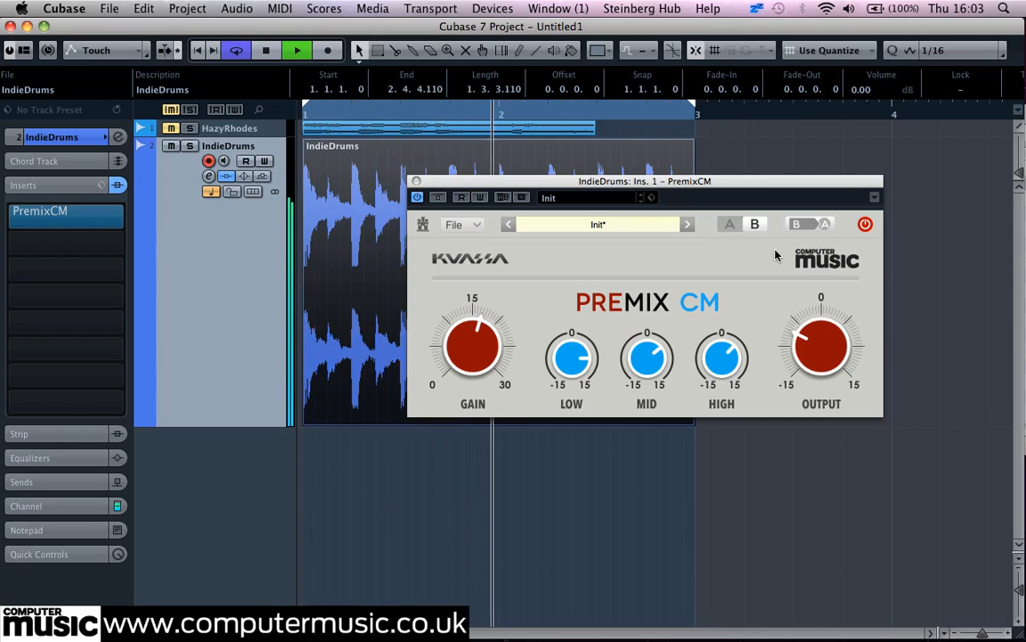
key("space")
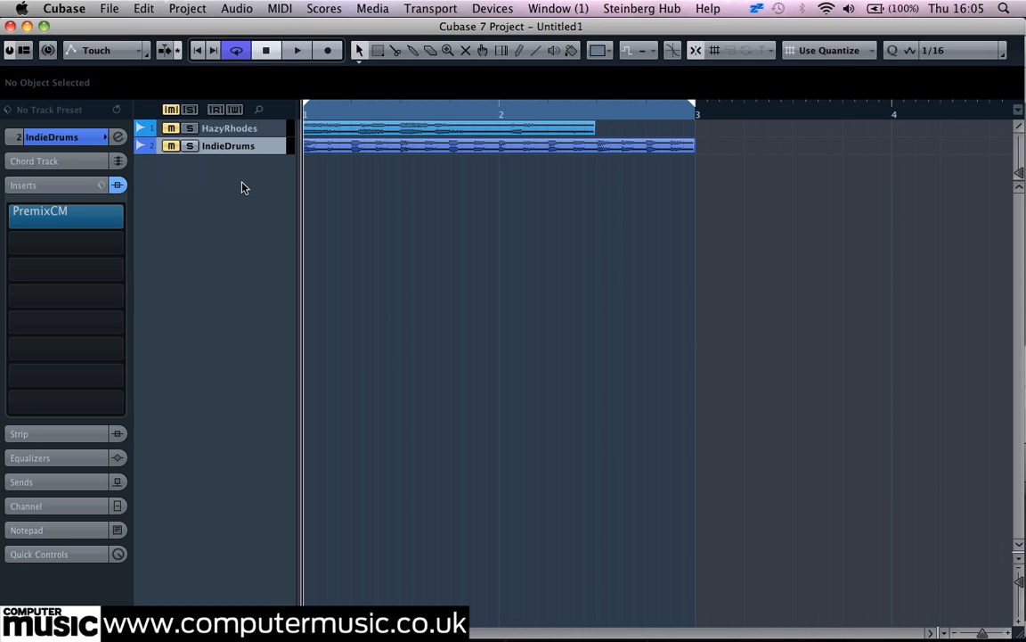
Step: Add the MellowGuitar audio file from Finder on a new track starting at bar 1, and enlarge that track
key("super+Tab")
key("super+Tab")
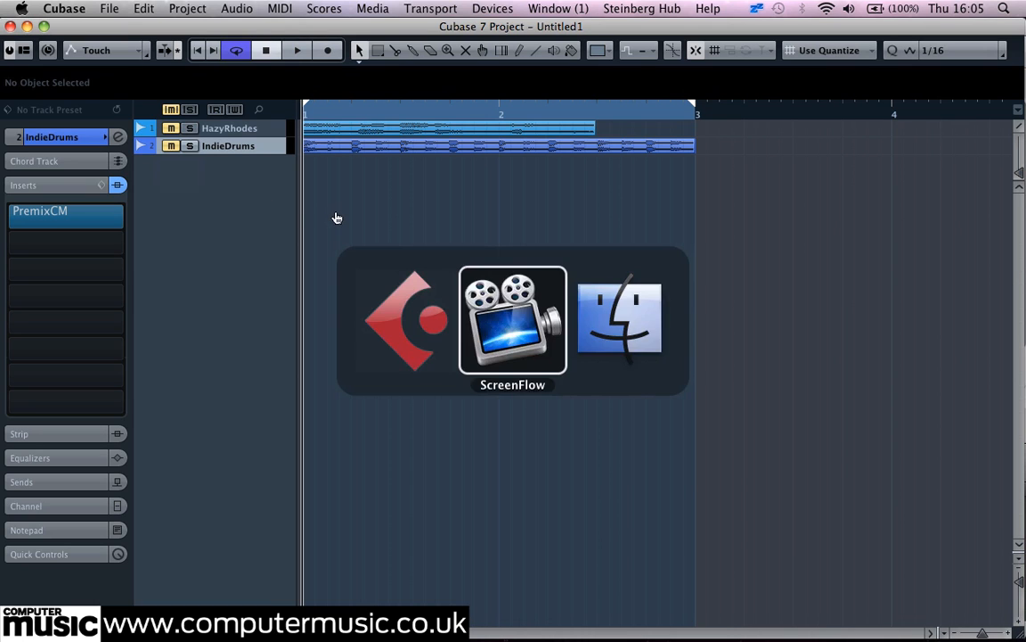
left_click_drag(447, 175, 303, 174)
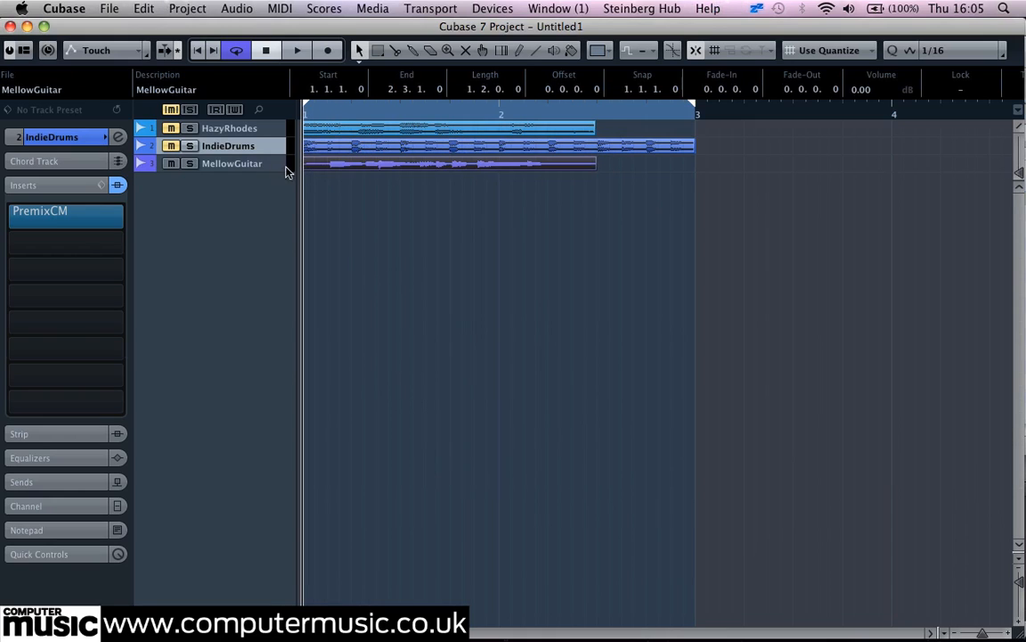
left_click(274, 168)
key("z")
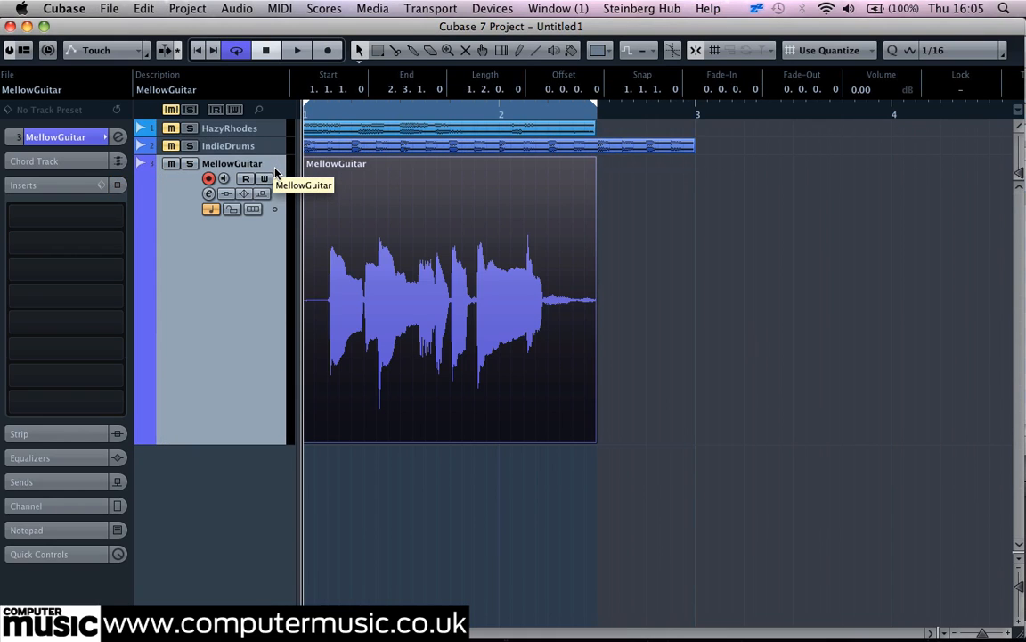
Step: Load PremixCM from the Kuassa plug-in folder into the first insert slot of the MellowGuitar track
left_click(42, 220)
scroll(58, 399, "down", 10)
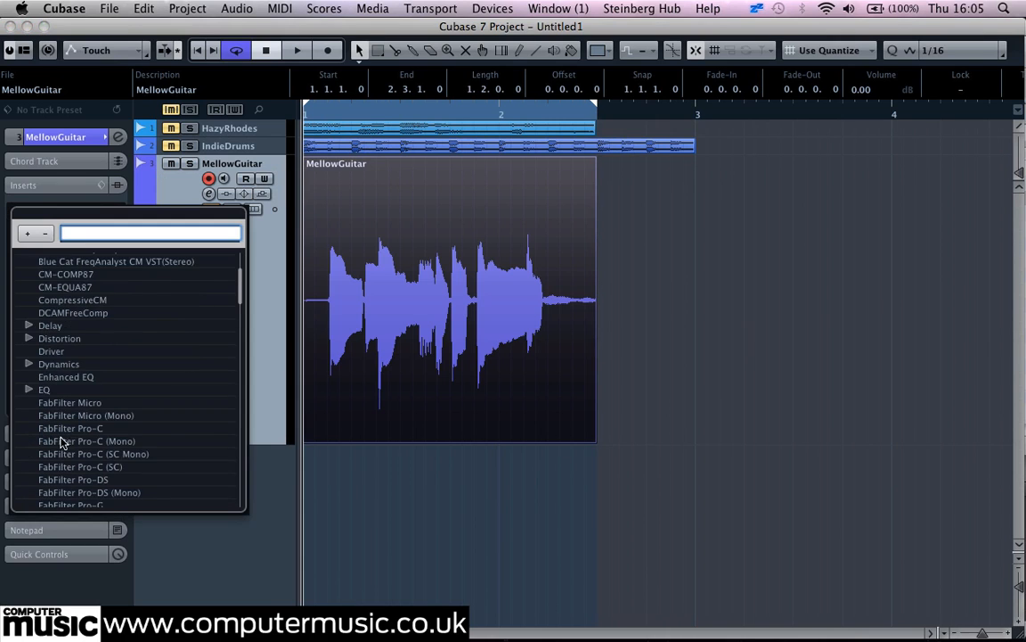
scroll(62, 441, "down", 10)
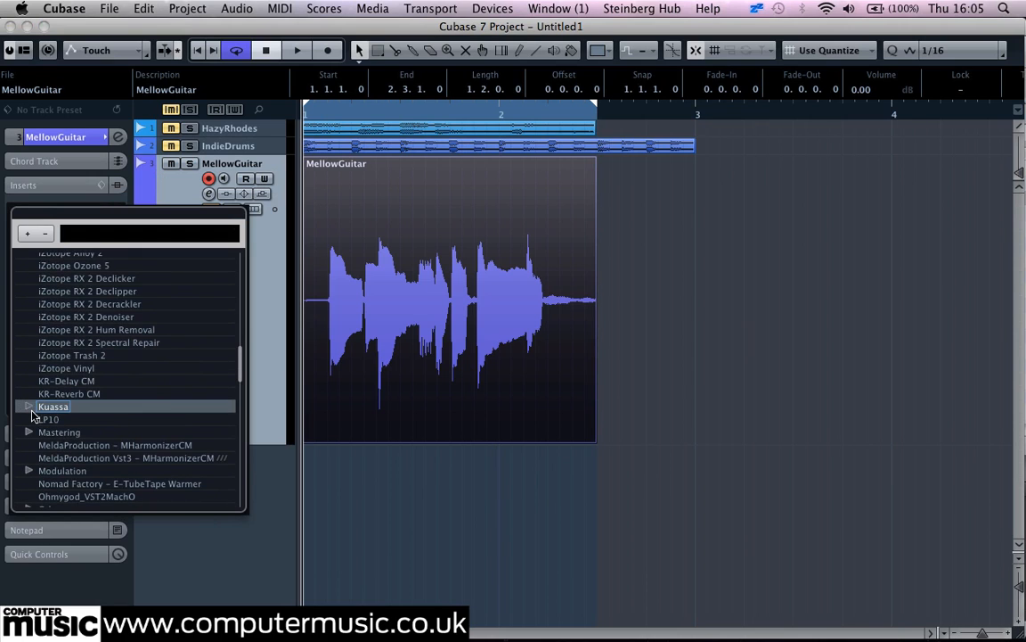
left_click(29, 408)
left_click(67, 432)
Step: While the guitar loop plays, raise PremixCM's gain well above 15 and lower the output to about halfway between 0 and -15
key("space")
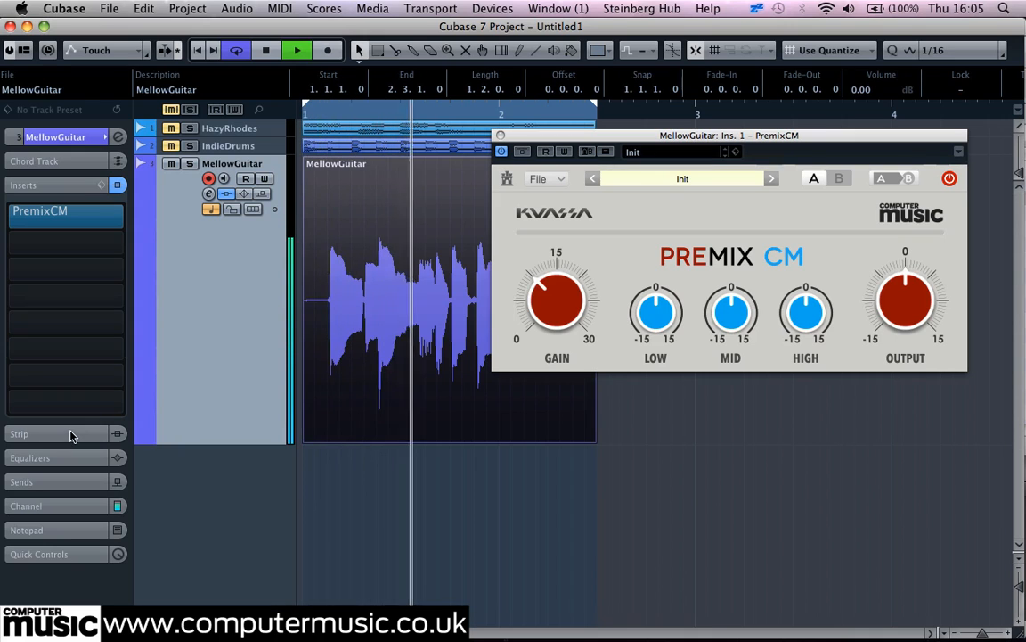
left_click(455, 379)
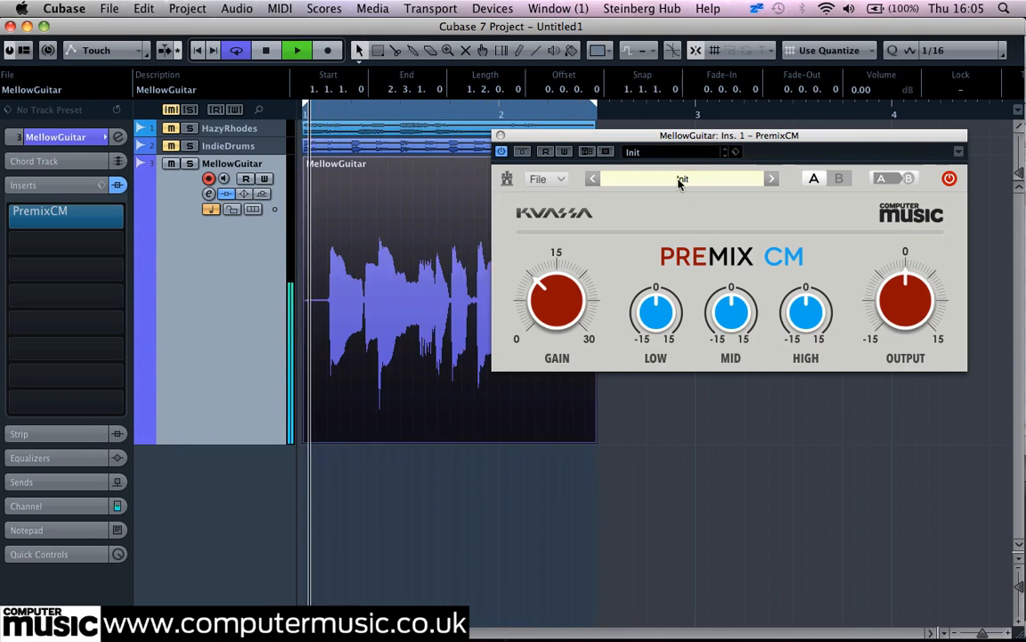
left_click_drag(659, 141, 567, 323)
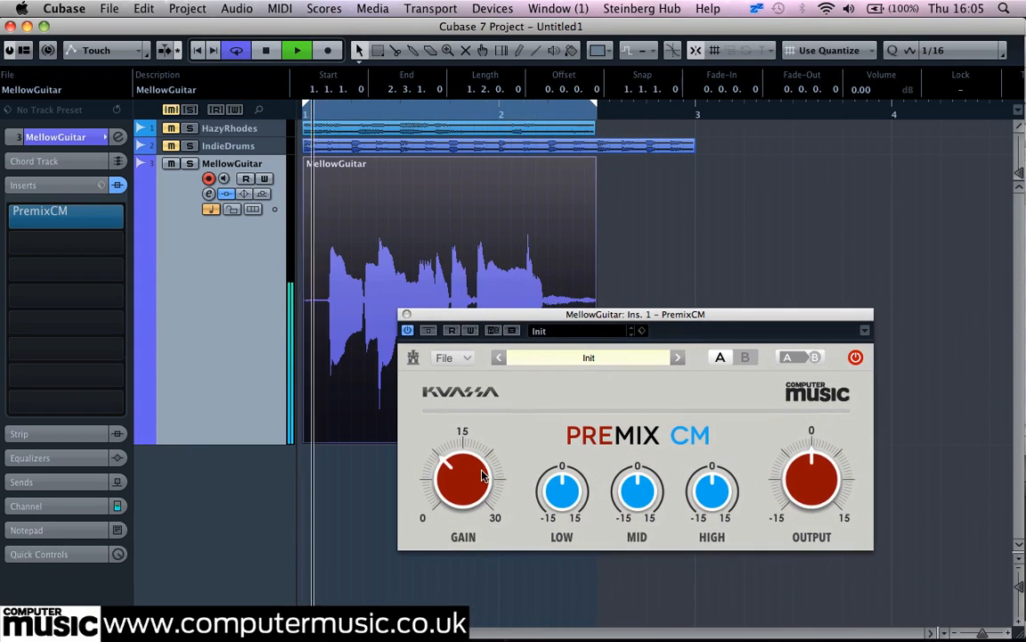
left_click_drag(488, 467, 477, 416)
left_click_drag(820, 501, 813, 519)
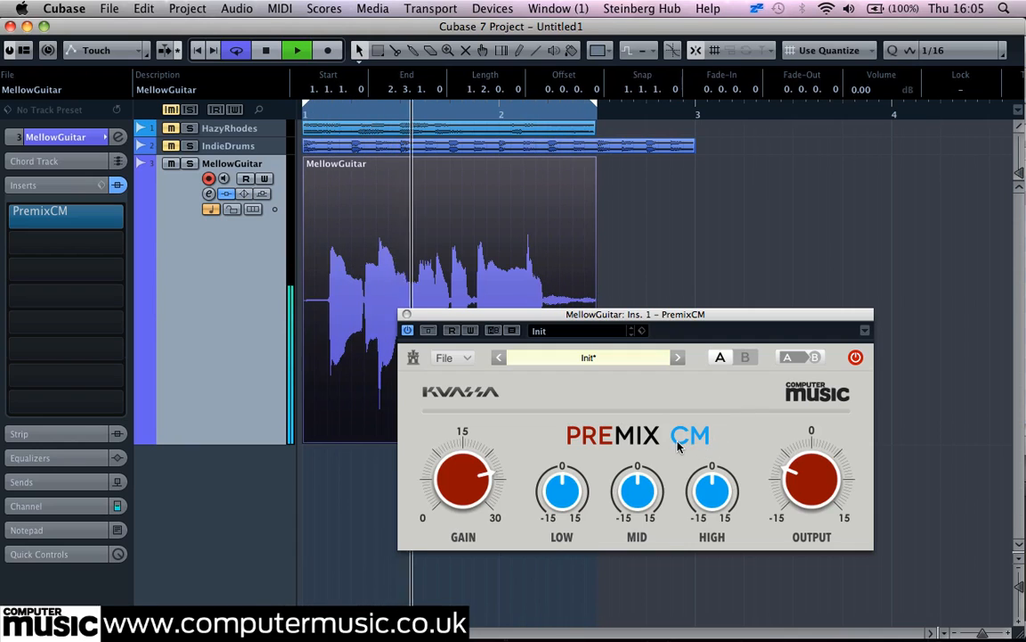
Step: In PremixCM setting B, boost the low and mid bands, raise the high band to 15, and reduce the output further
left_click(748, 357)
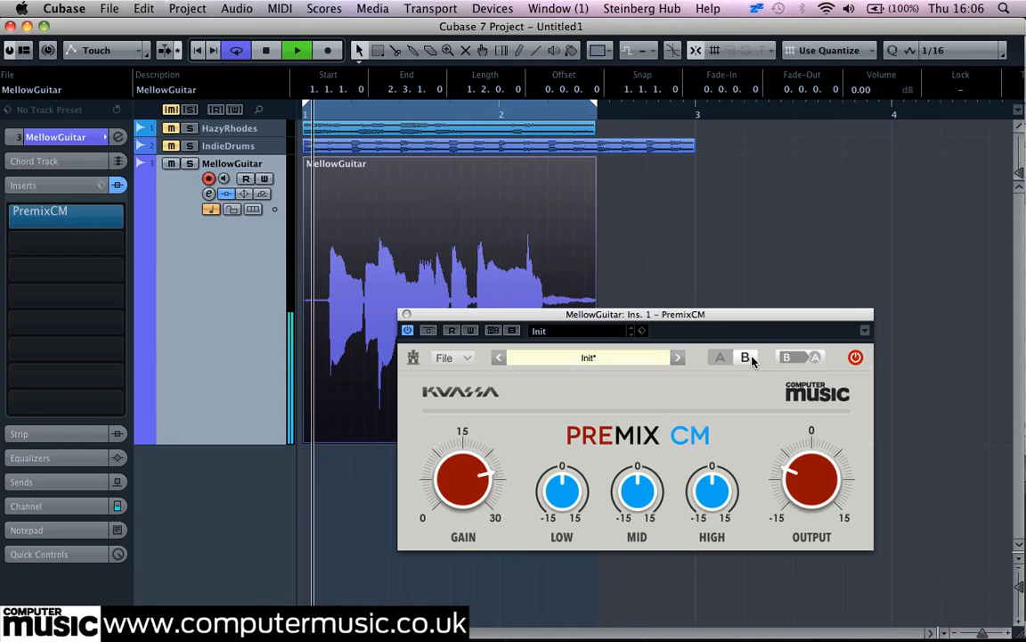
left_click_drag(571, 482, 571, 469)
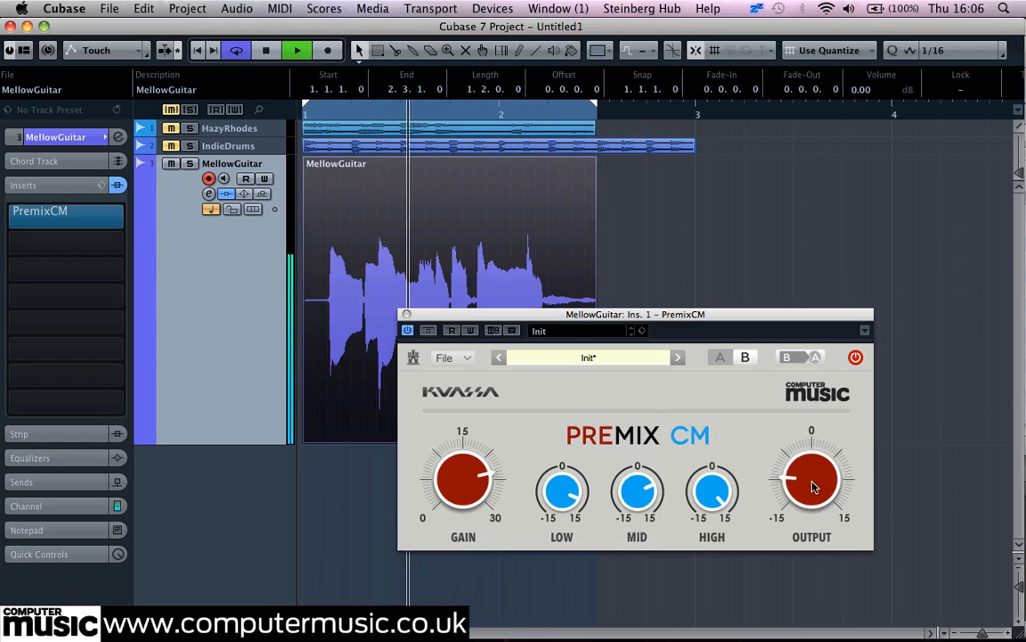
left_click_drag(813, 487, 813, 498)
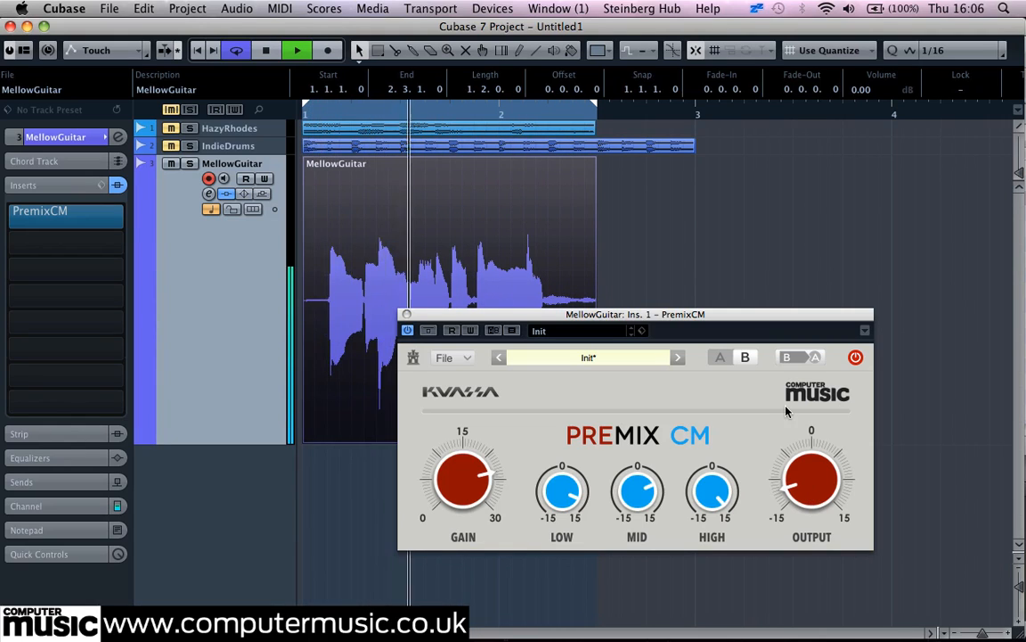
Step: Return to PremixCM setting A and compare the guitar sound with the plug-in bypassed and active
left_click(724, 358)
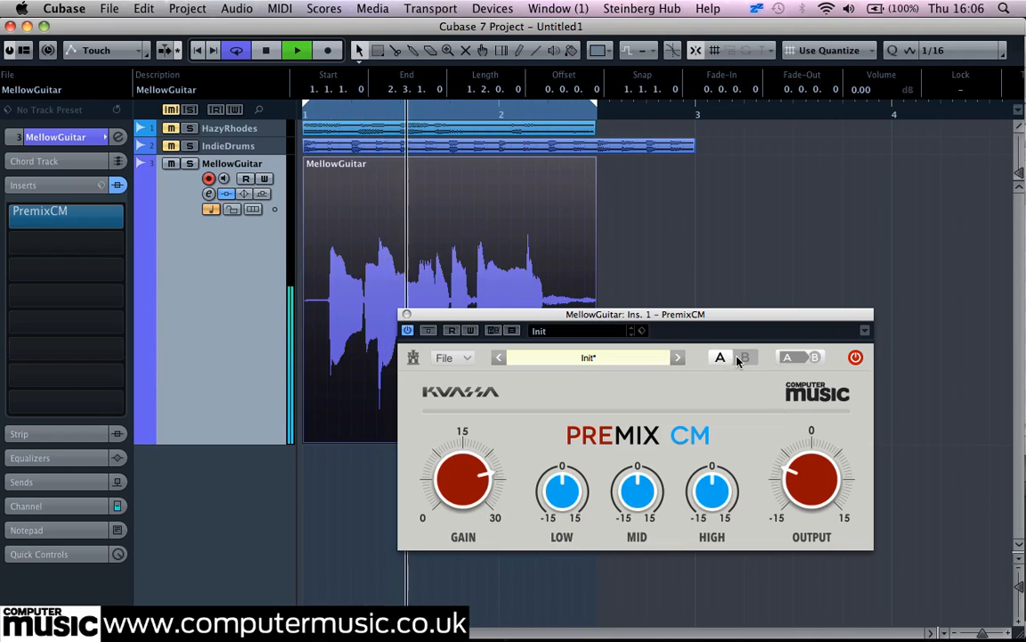
left_click(856, 357)
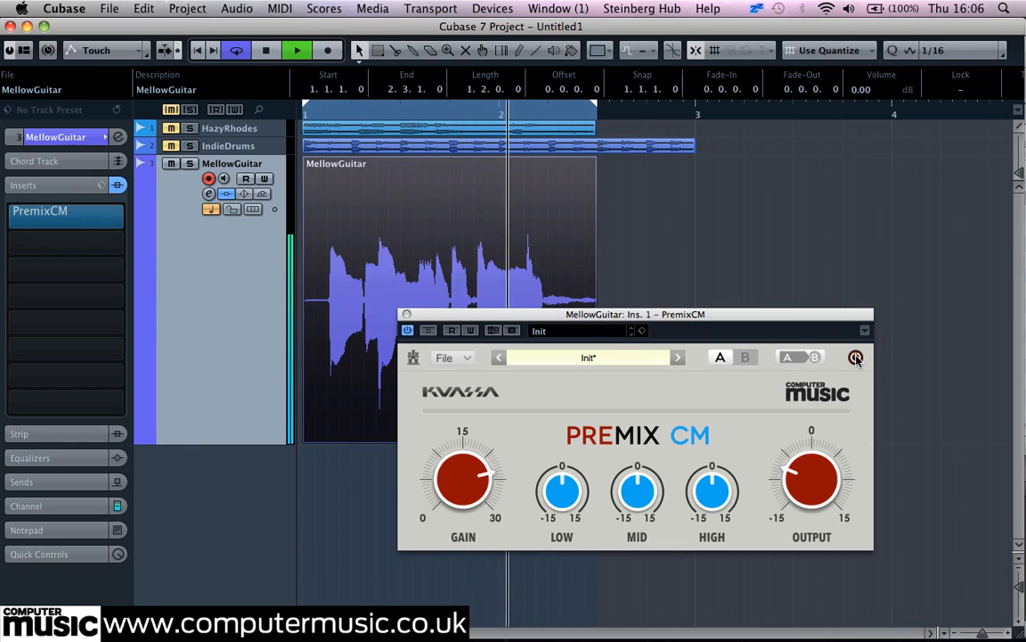
left_click(855, 358)
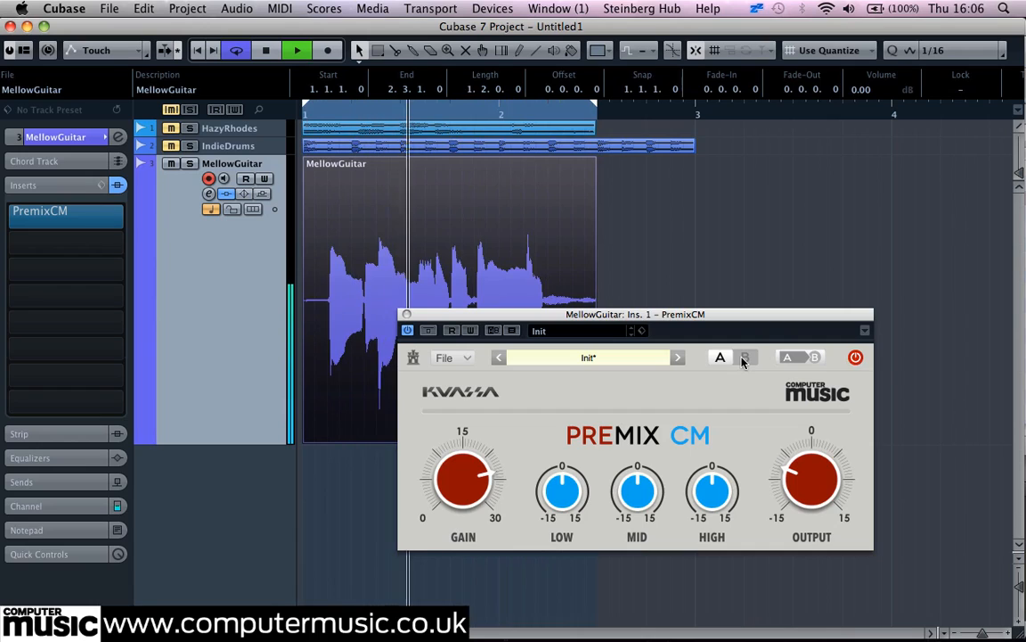
Step: Switch back to PremixCM setting B, raise the gain to its maximum of 30, and stop playback
left_click(744, 357)
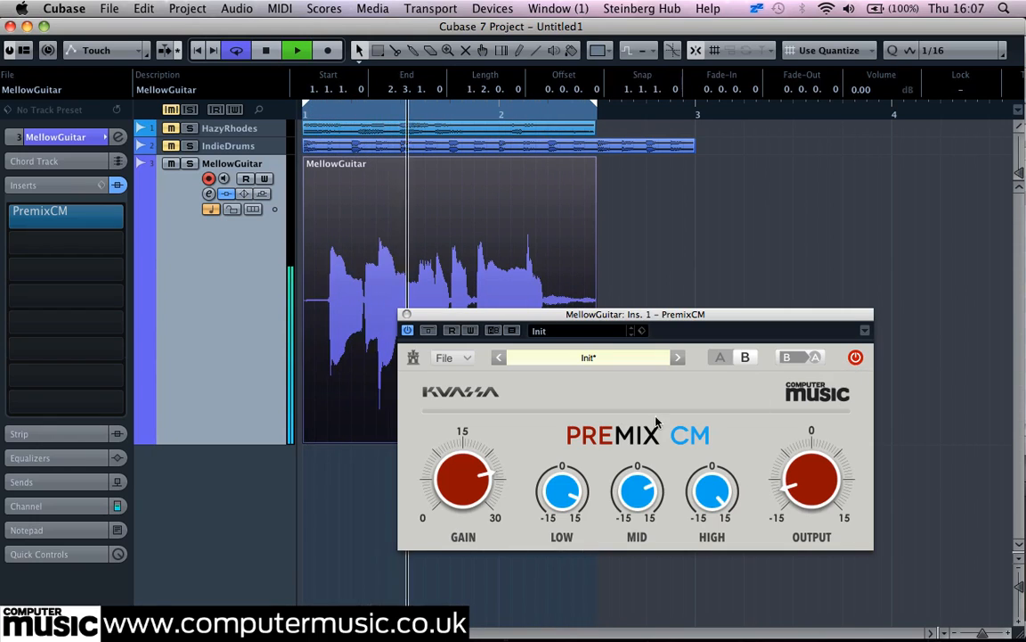
left_click_drag(450, 488, 454, 459)
key("space")
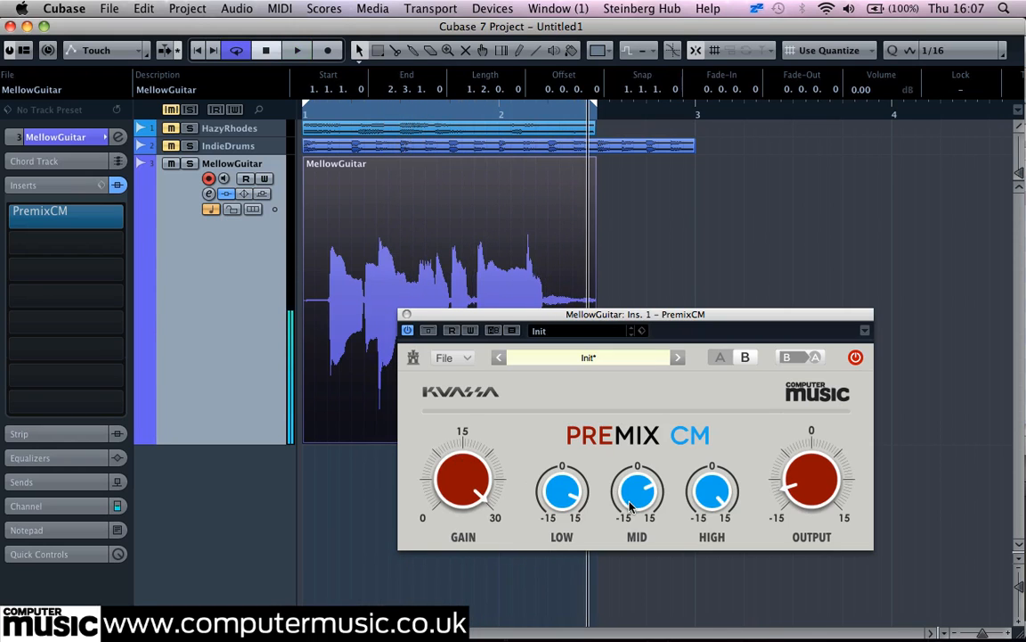